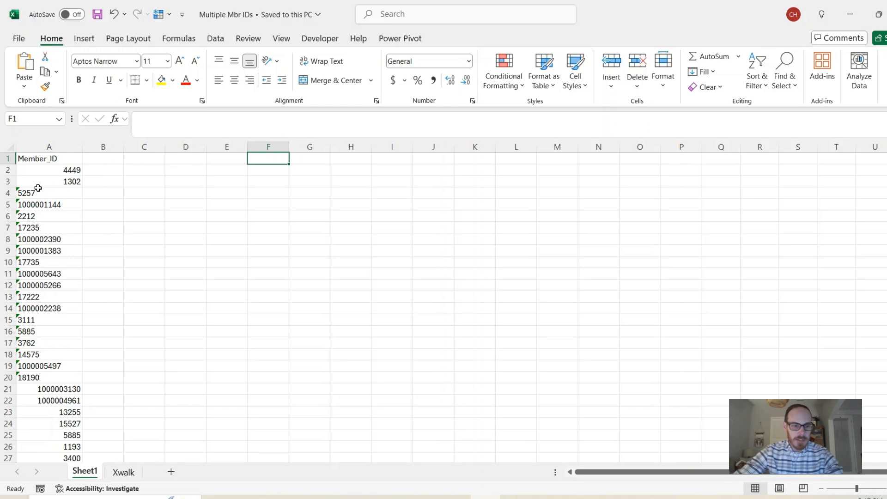
Inspect the Member_ID cells near the top of column A to compare text-stored and numeric IDs.
drag(44, 171, 35, 366)
mouse_move(55, 175)
mouse_down()
mouse_move(55, 192)
mouse_move(55, 181)
mouse_up()
click(51, 204)
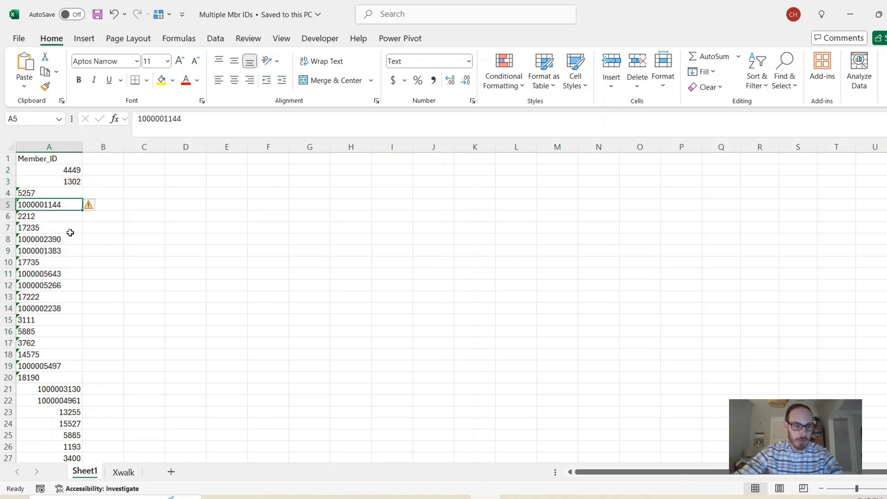
click(46, 228)
click(39, 261)
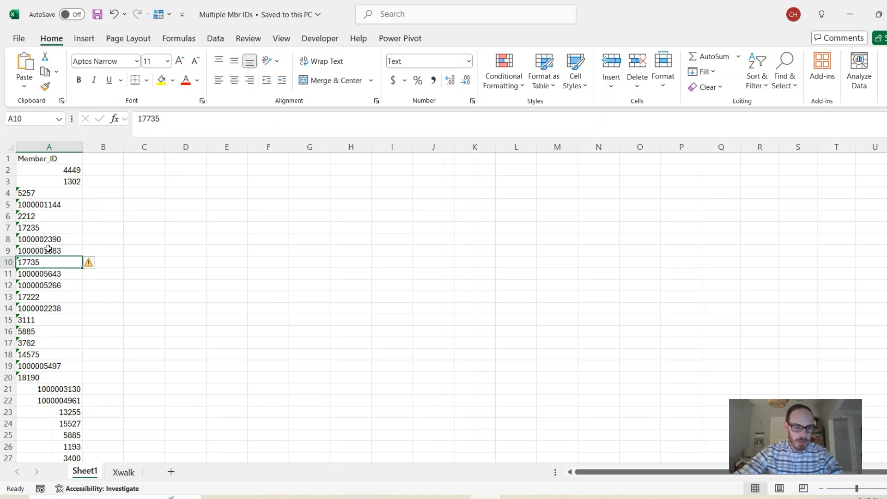
click(51, 181)
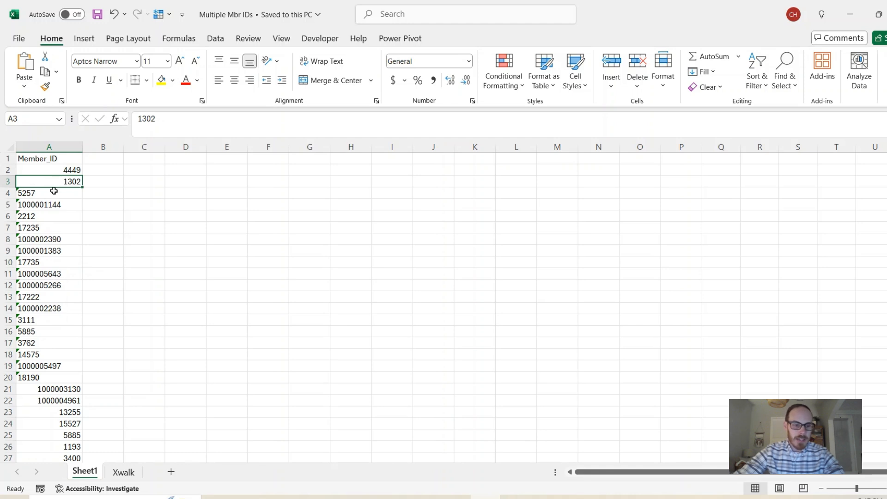
drag(43, 194, 37, 295)
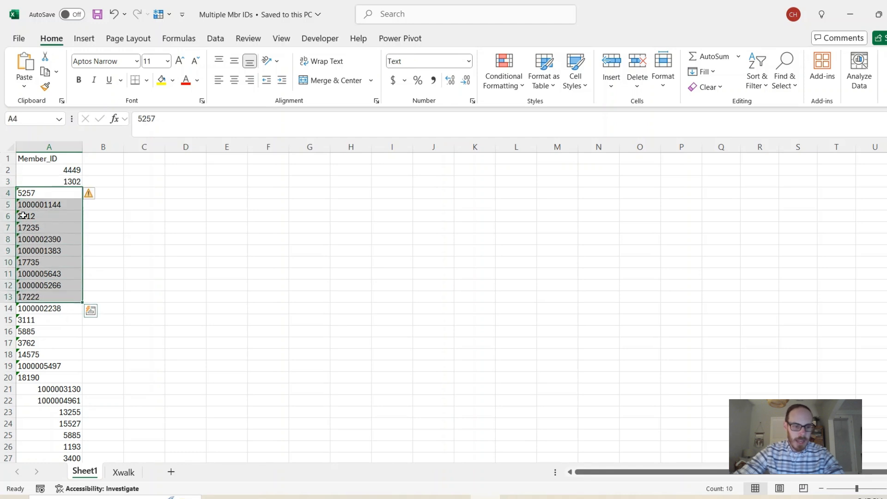
click(53, 198)
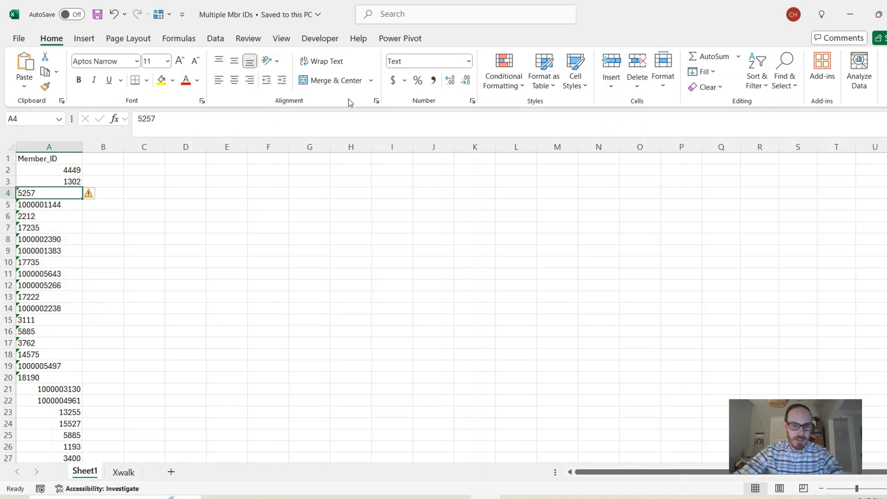
click(416, 63)
drag(72, 170, 70, 179)
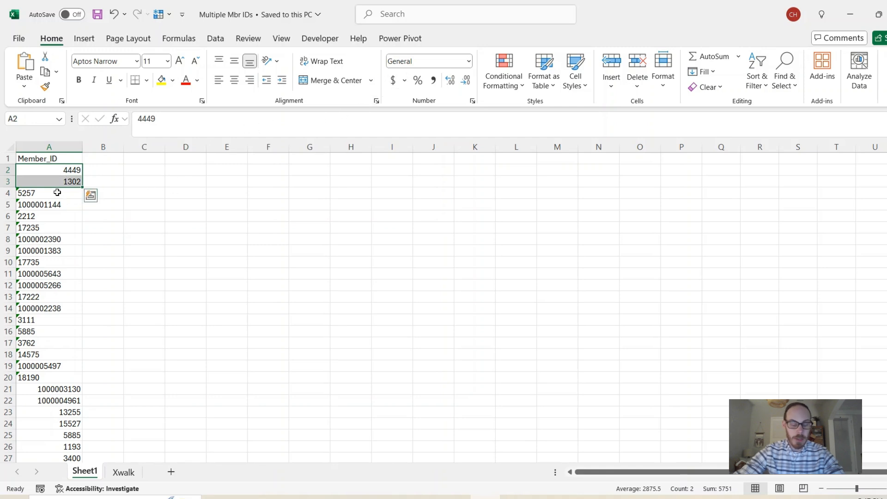
click(57, 193)
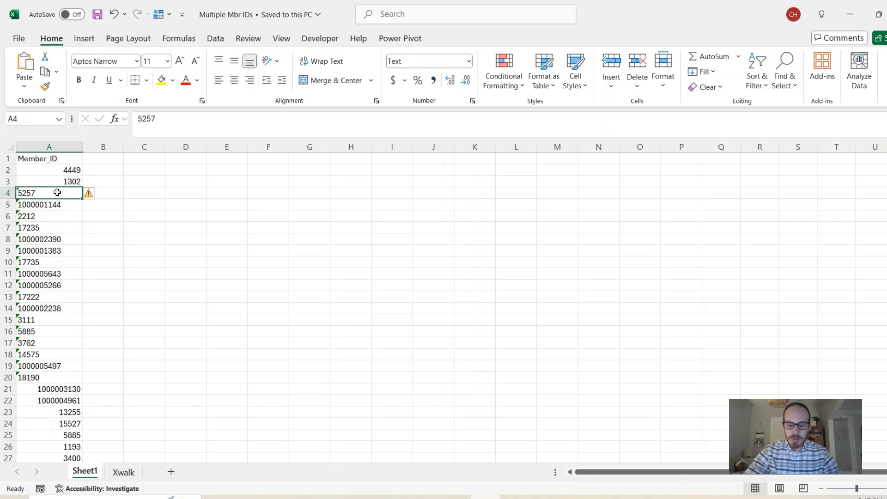
Check the last rows of the Member_ID column, then return to the top of the sheet.
key(ctrl+Down)
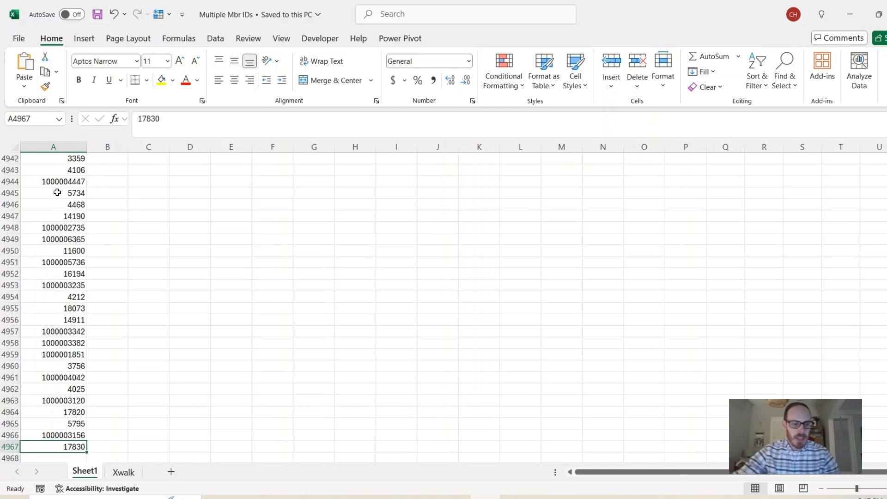
scroll(58, 192, down, 4)
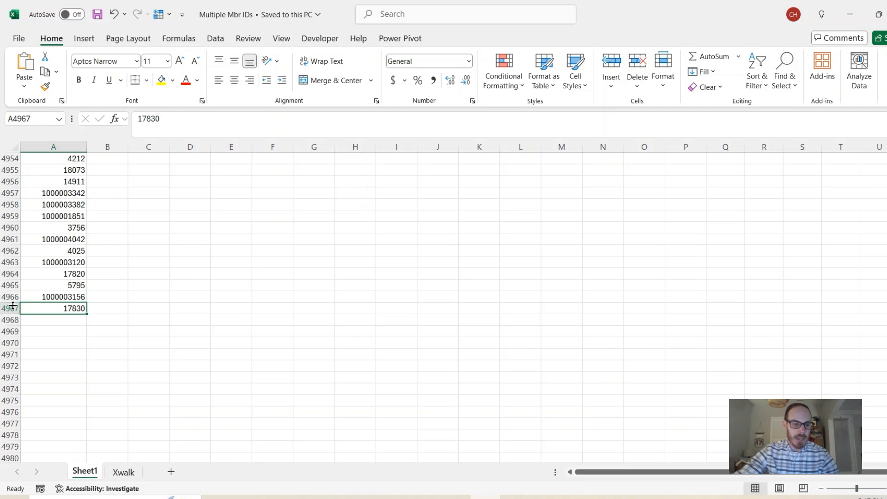
scroll(73, 247, up, 4)
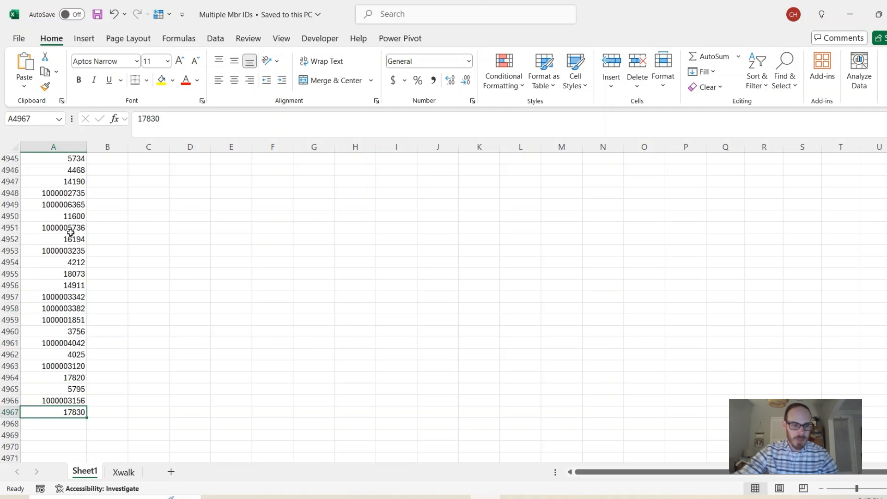
scroll(69, 238, down, 5)
scroll(64, 250, up, 1)
scroll(63, 249, down, 3)
scroll(63, 250, up, 4)
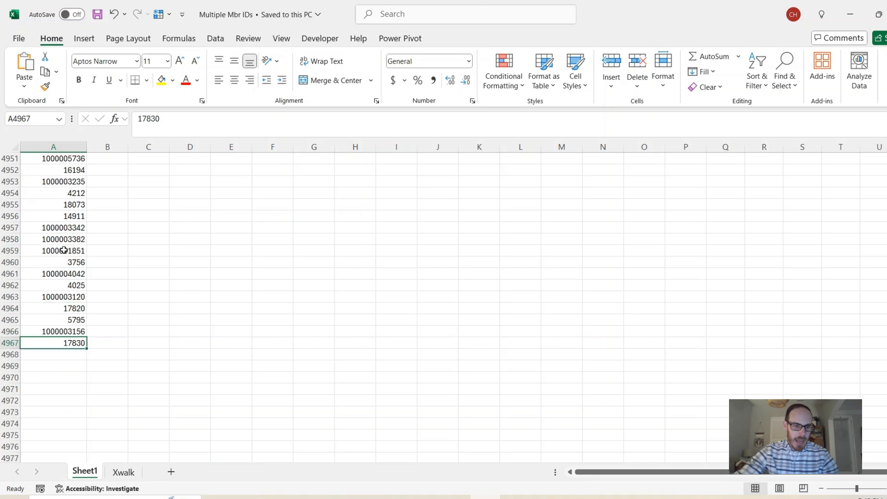
click(66, 229)
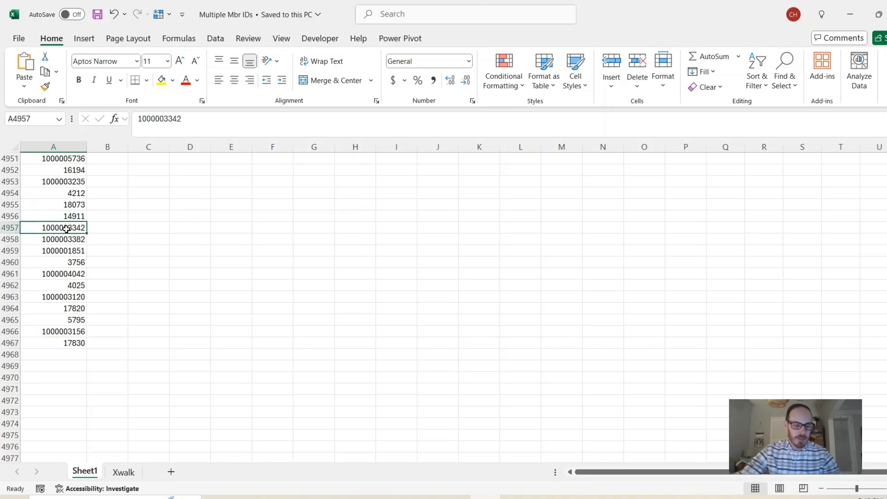
key(ctrl+Home)
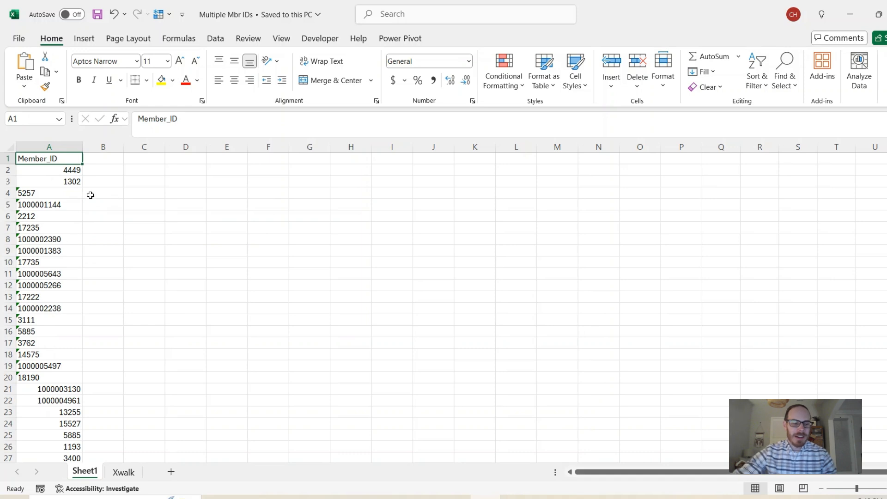
Convert all Member_ID values from A2 down to General format numbers with Text to Columns, keeping the default delimited settings.
click(104, 160)
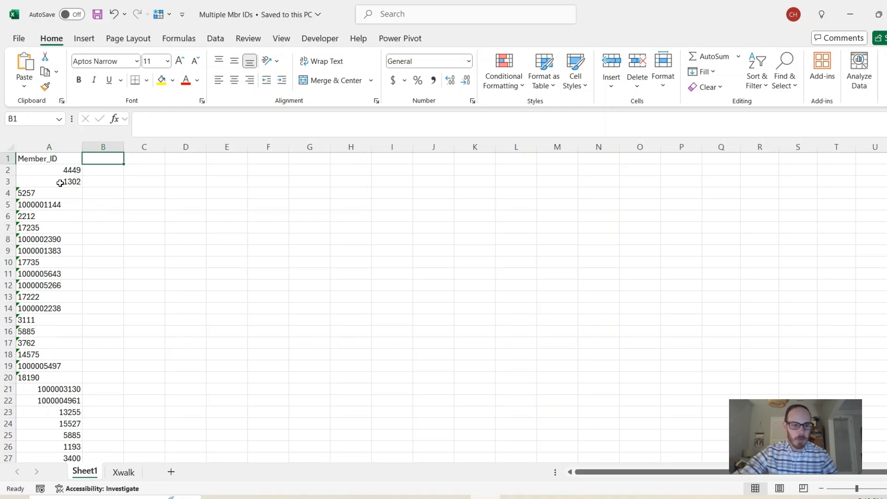
click(63, 170)
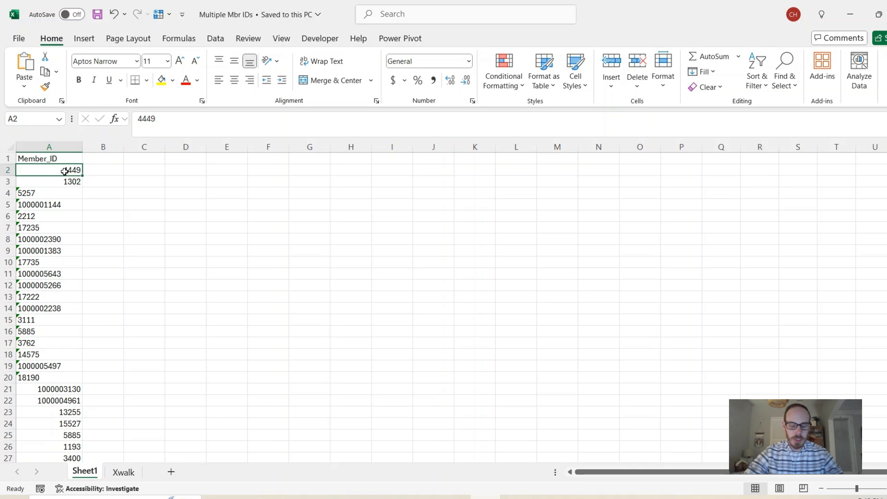
key(ctrl+shift+Down)
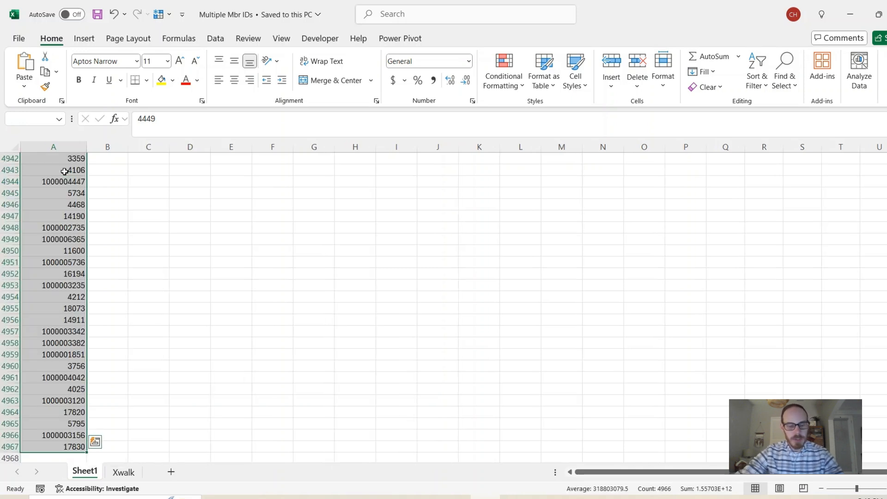
click(215, 38)
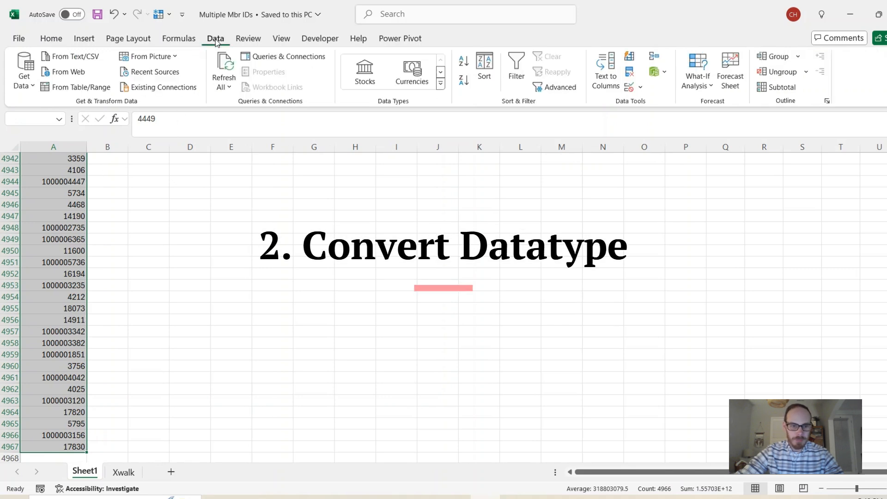
click(606, 79)
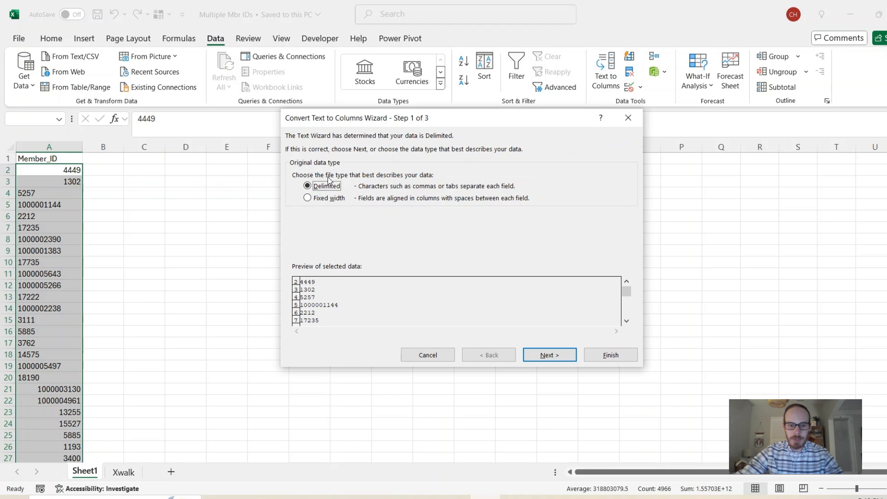
click(537, 354)
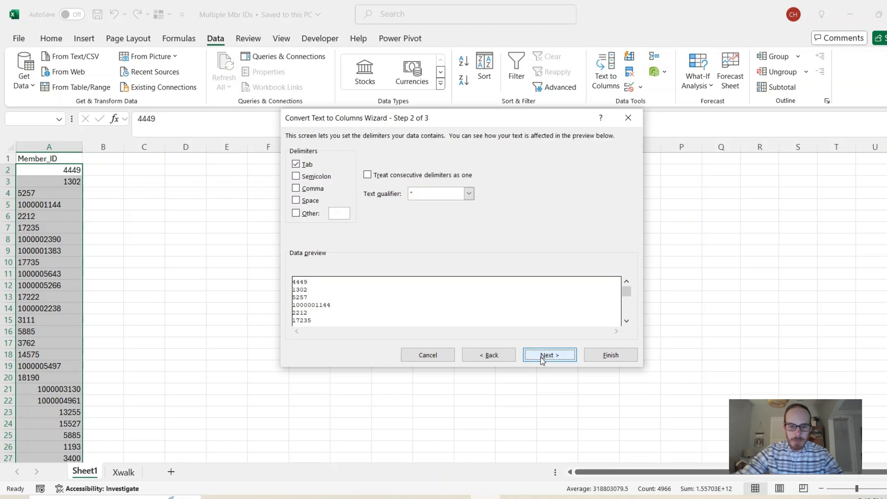
click(545, 355)
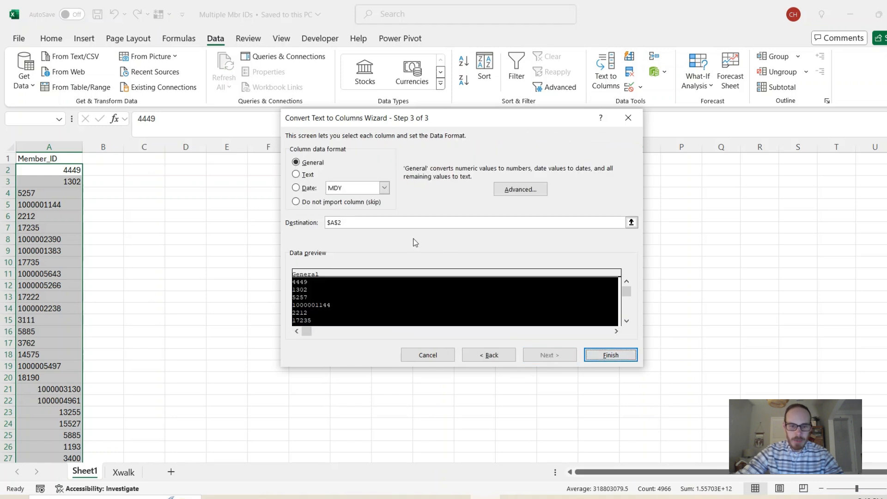
click(611, 354)
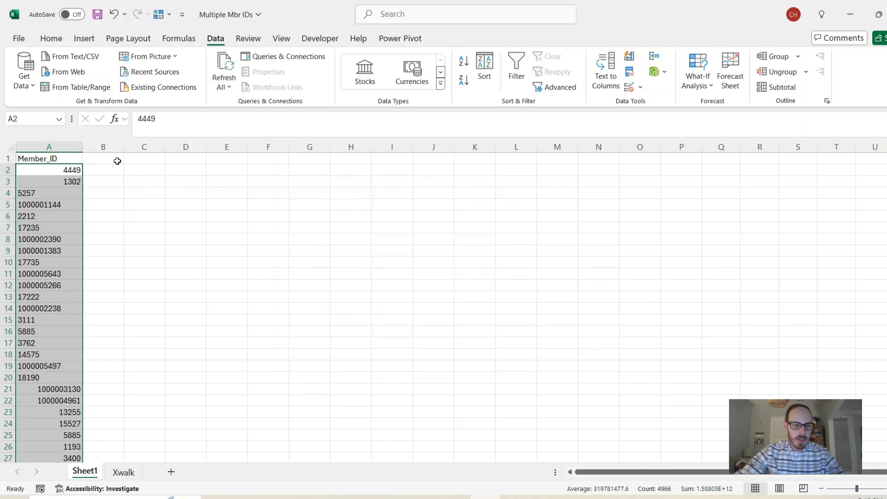
click(116, 161)
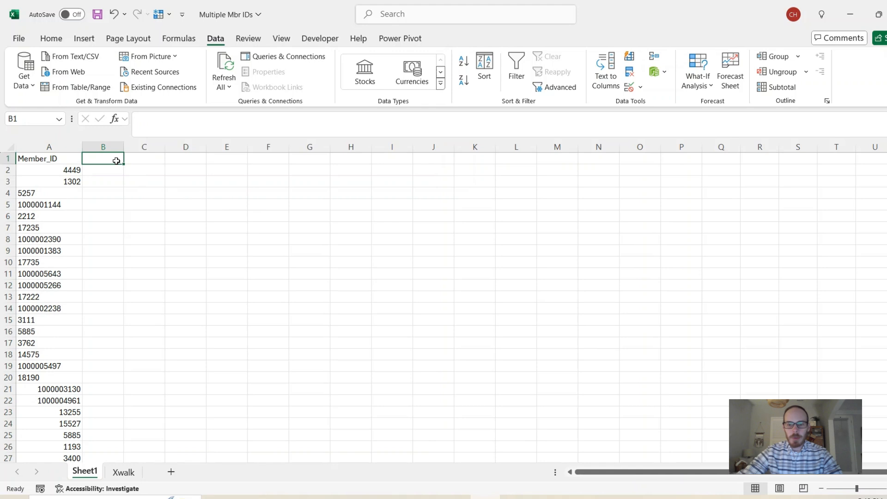
Remove duplicate values from the Member_ID column from A2 down.
click(45, 170)
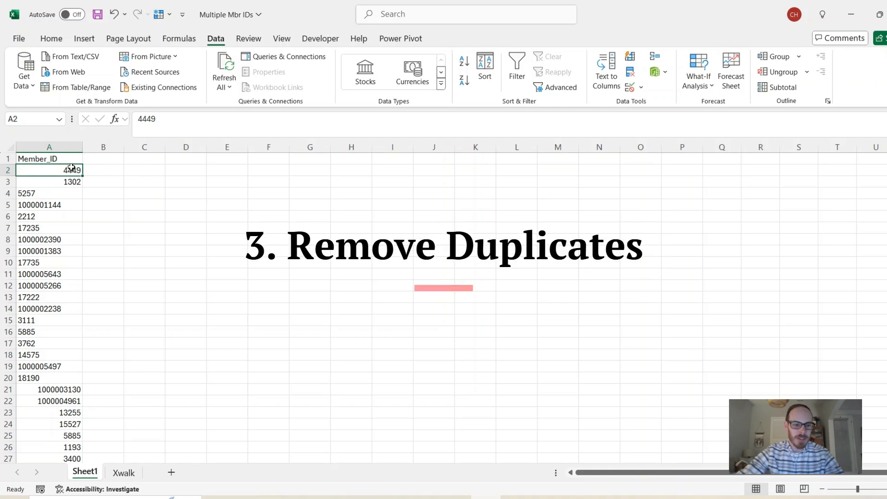
key(ctrl+shift+Down)
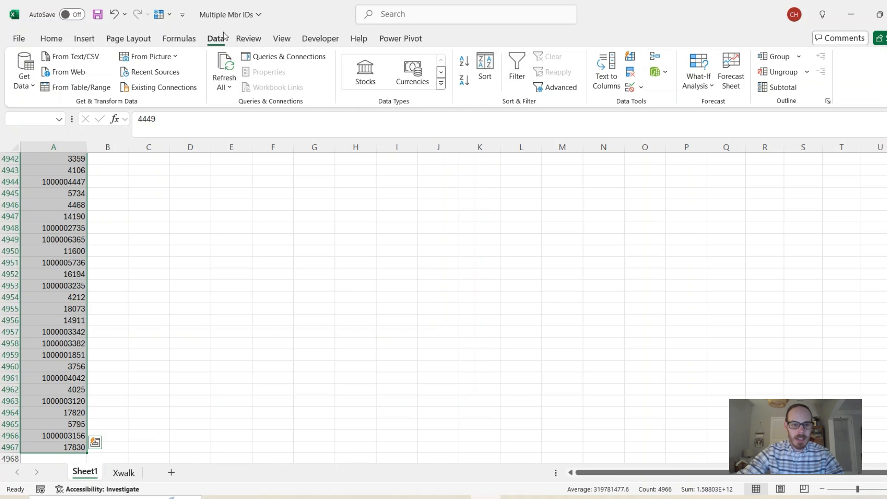
click(631, 72)
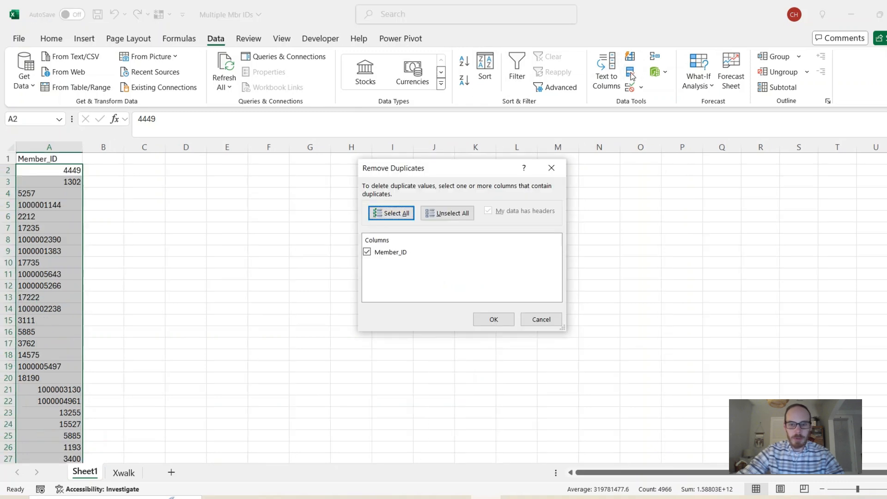
click(495, 319)
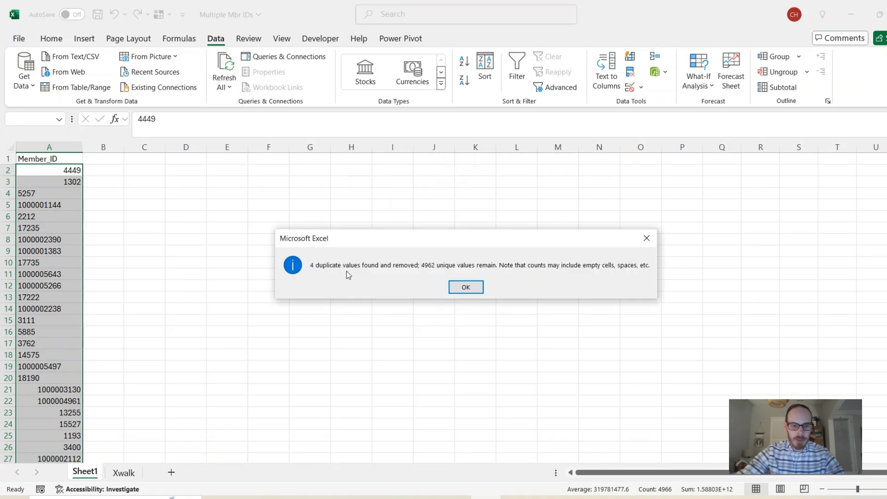
click(457, 287)
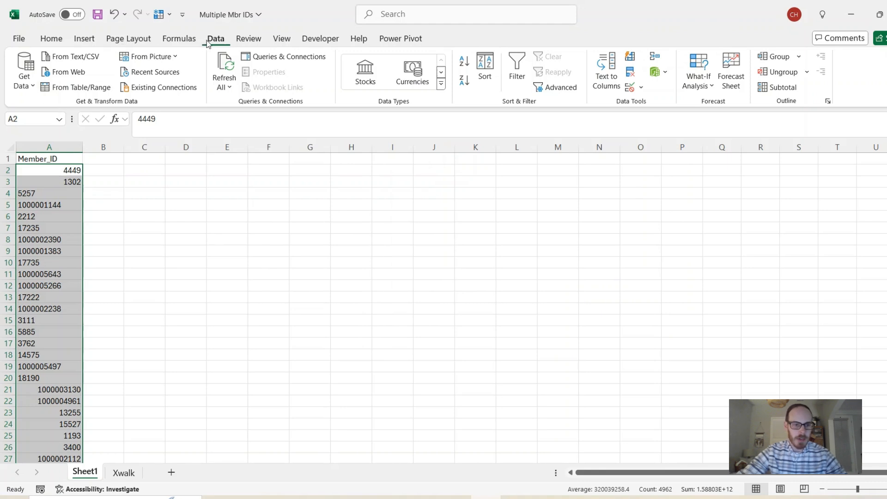
Highlight duplicate values in the selected Member_ID cells with Light Red Fill with Dark Red Text conditional formatting.
click(50, 39)
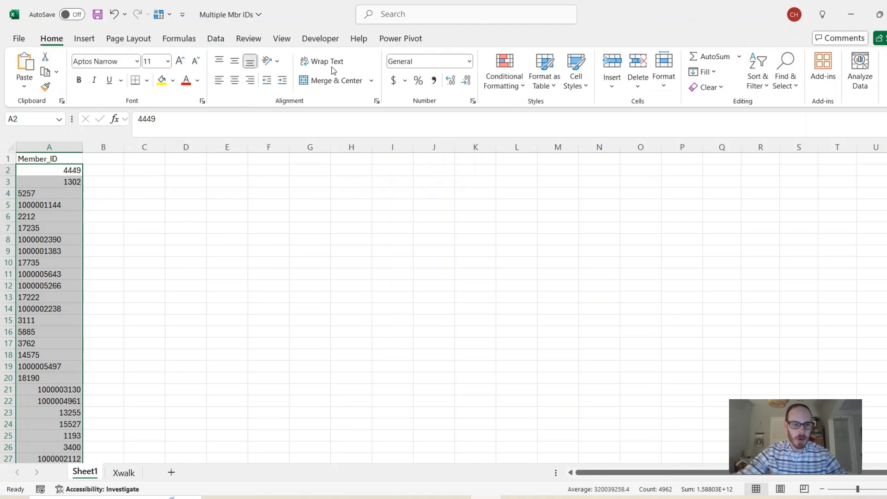
click(504, 79)
mouse_move(524, 114)
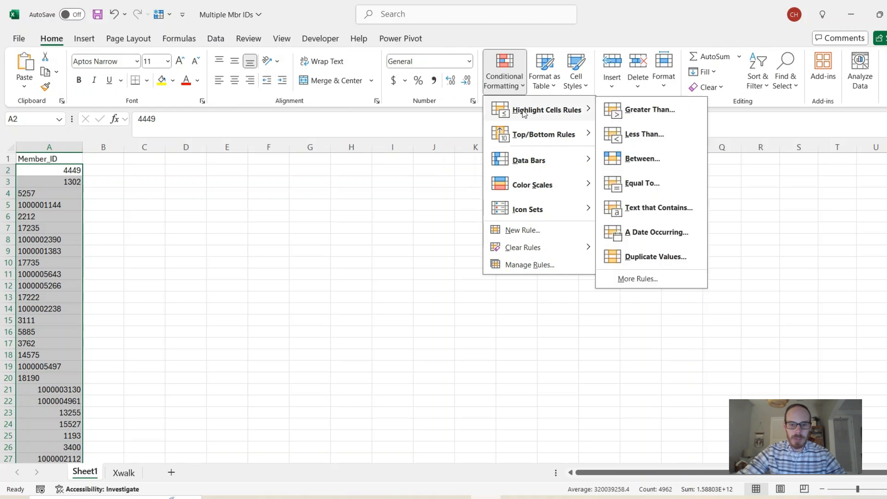
click(649, 258)
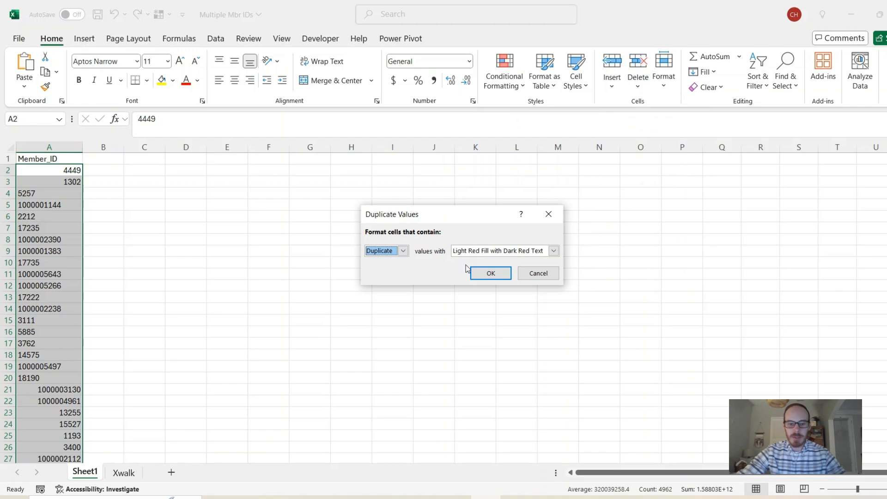
click(491, 273)
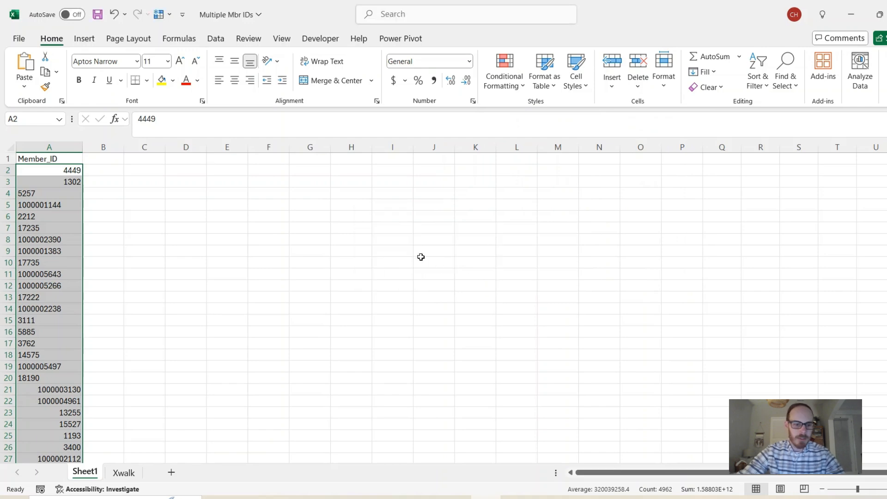
Add the header "length" in cell B1 next to Member_ID.
mouse_move(886, 165)
mouse_down()
mouse_move(886, 449)
mouse_move(886, 157)
mouse_up()
click(109, 164)
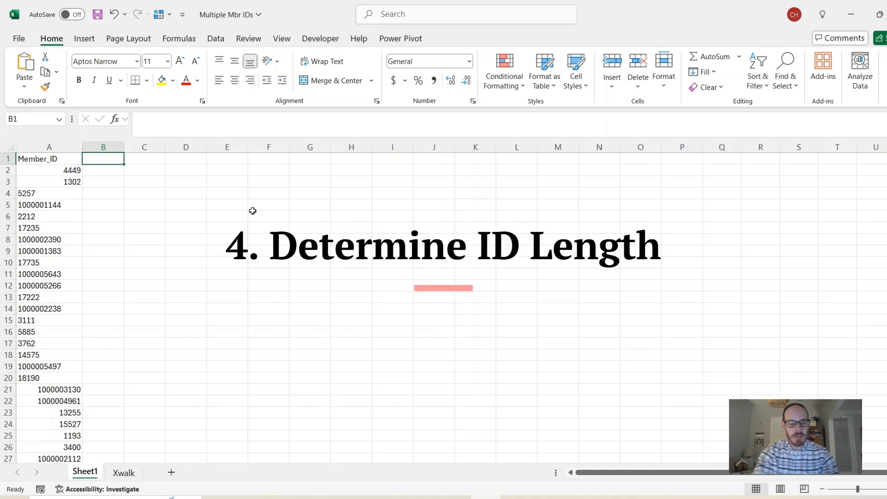
text(length)
key(BackSpace)
key(BackSpace)
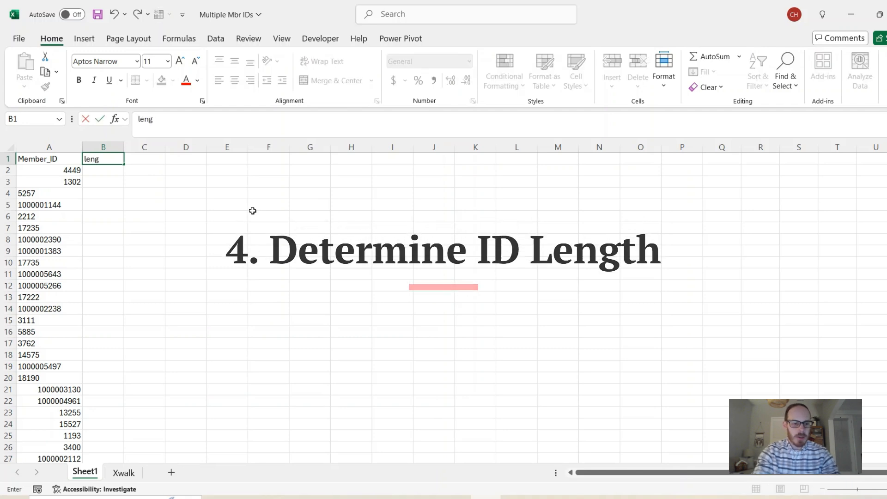
text(gth)
key(Return)
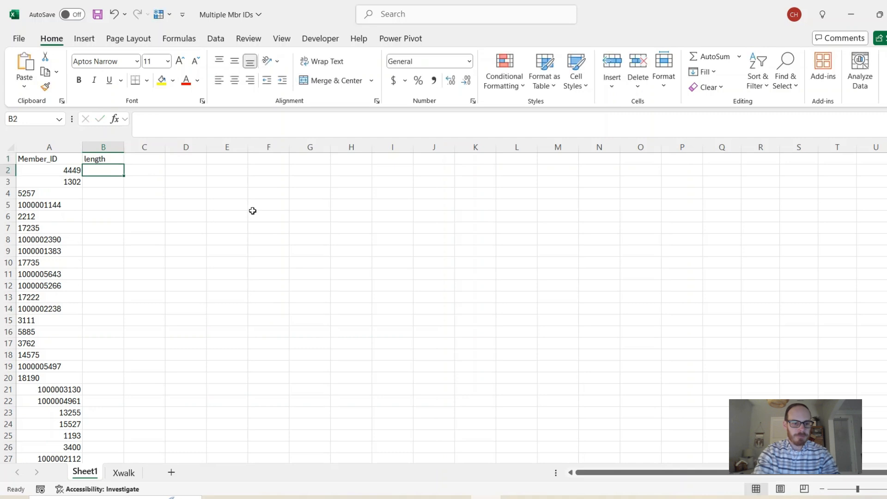
Enter =LEN(A2) in B2 and fill it down the whole length column.
text(=len()
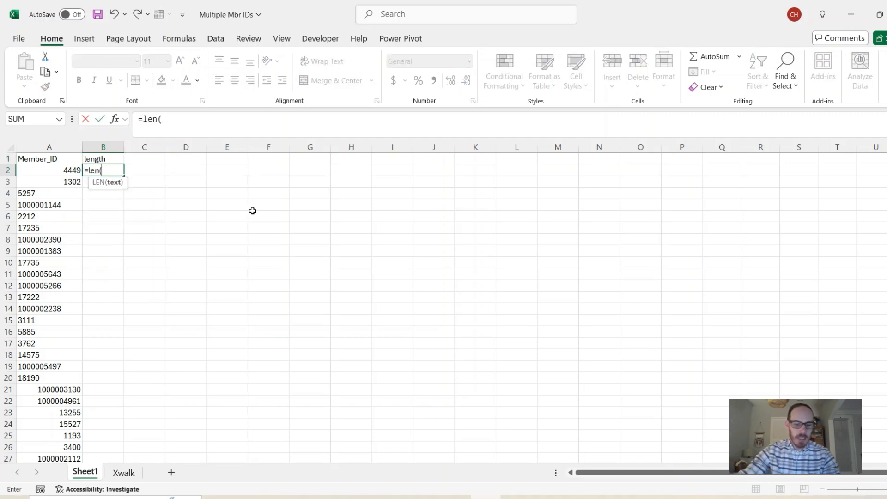
key(Left)
key(Return)
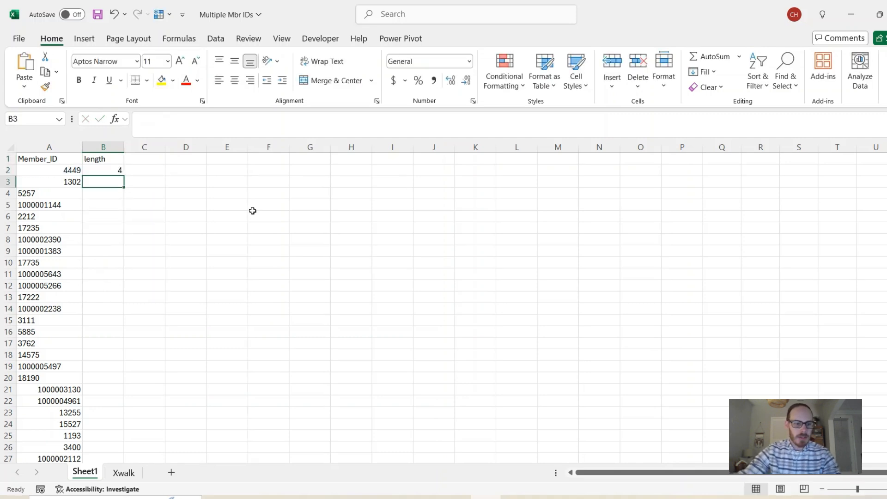
click(119, 171)
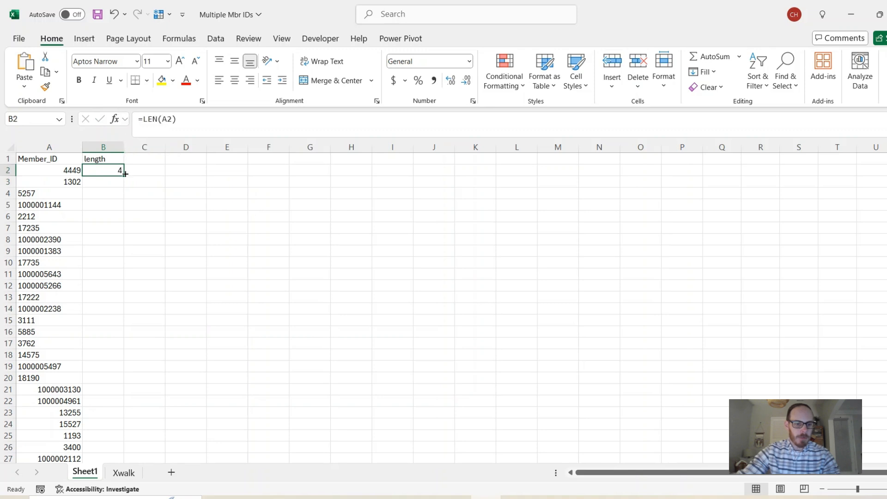
double_click(125, 174)
Turn on filters for the header row and review the values listed in the length filter.
click(76, 158)
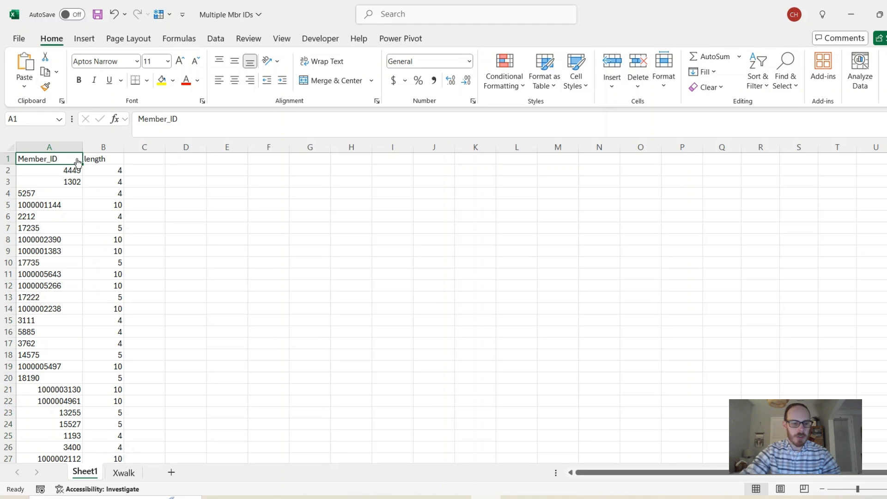
key(ctrl+shift+l)
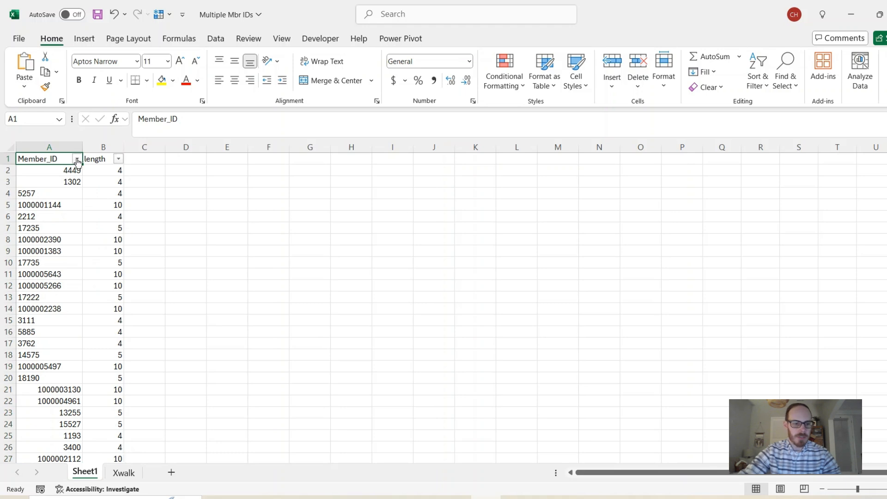
click(118, 160)
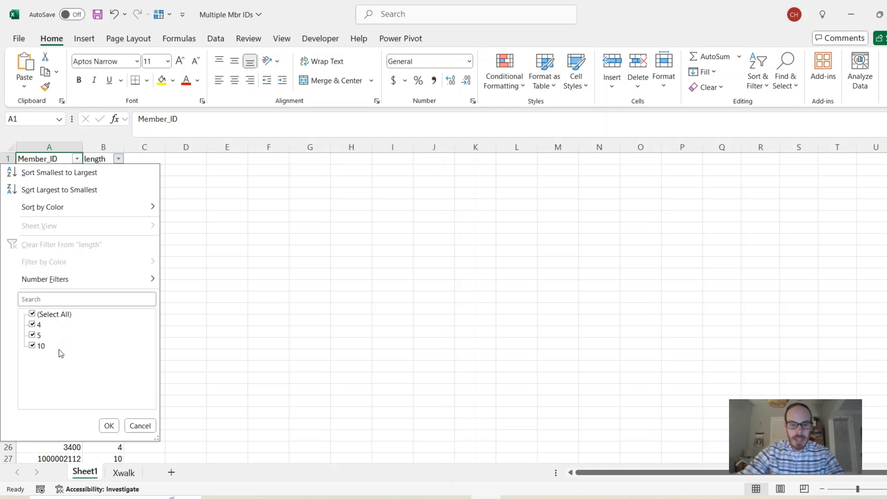
click(109, 425)
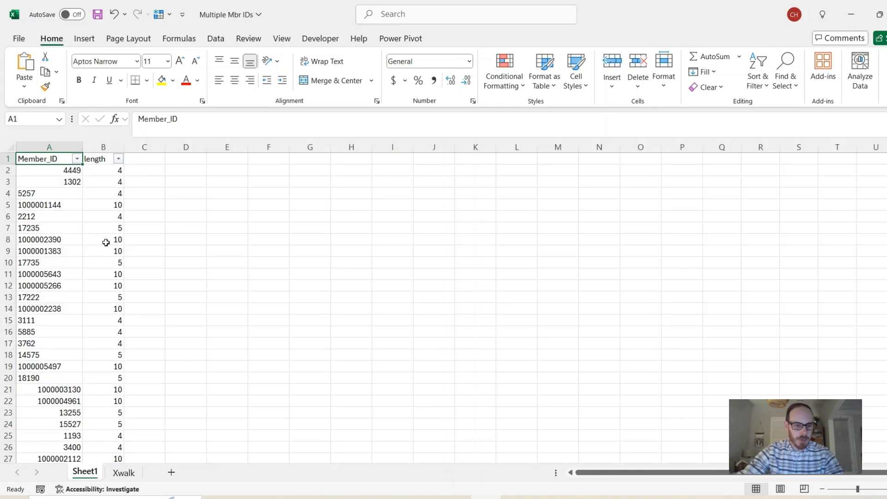
Enter the labels Member ID, Personal ID and Important ID in cells K1 to K3.
click(144, 160)
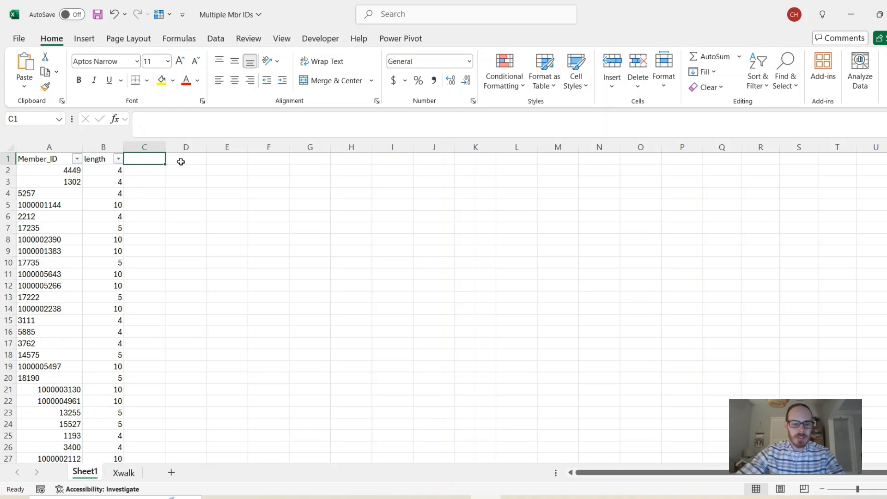
click(466, 158)
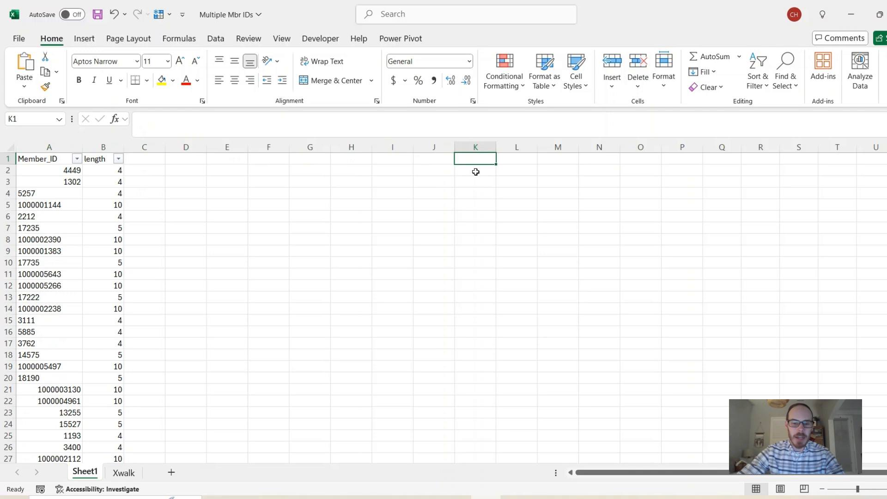
text(Memb)
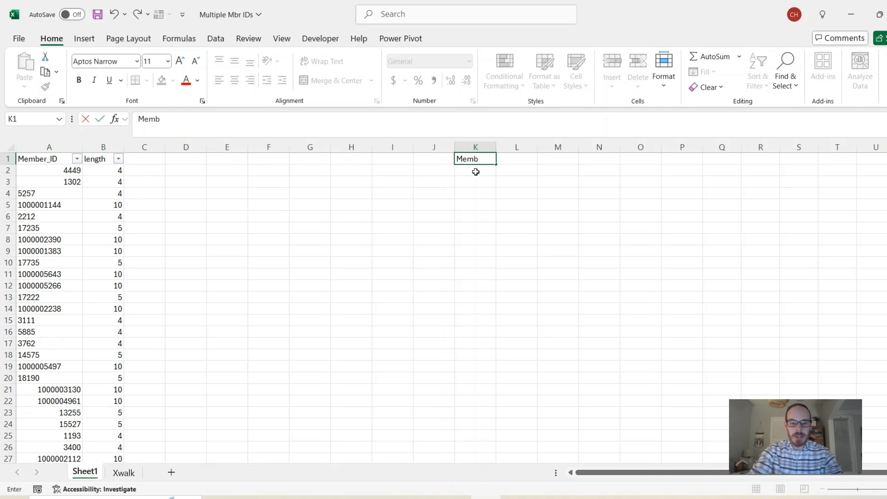
text(er ID)
key(Return)
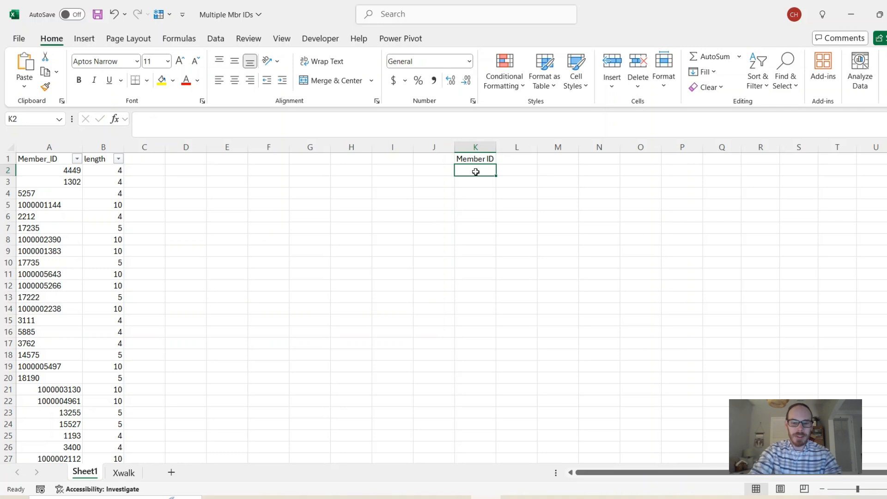
text(Person)
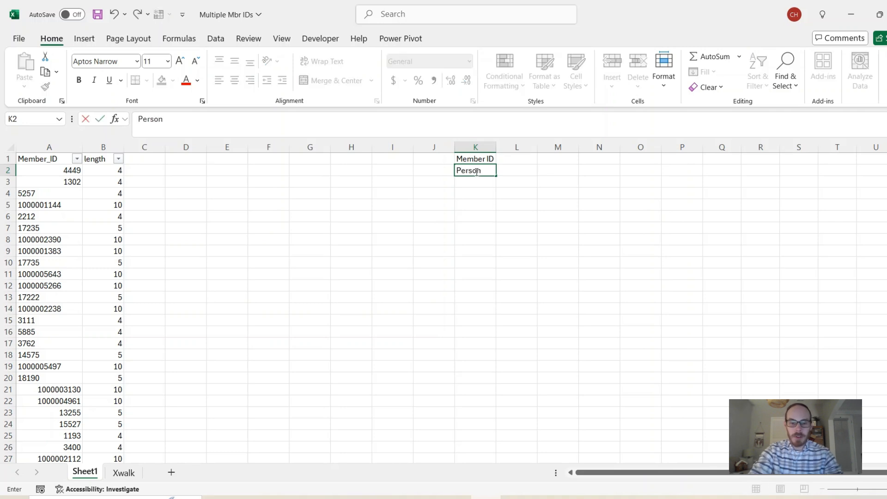
text(al ID)
key(Return)
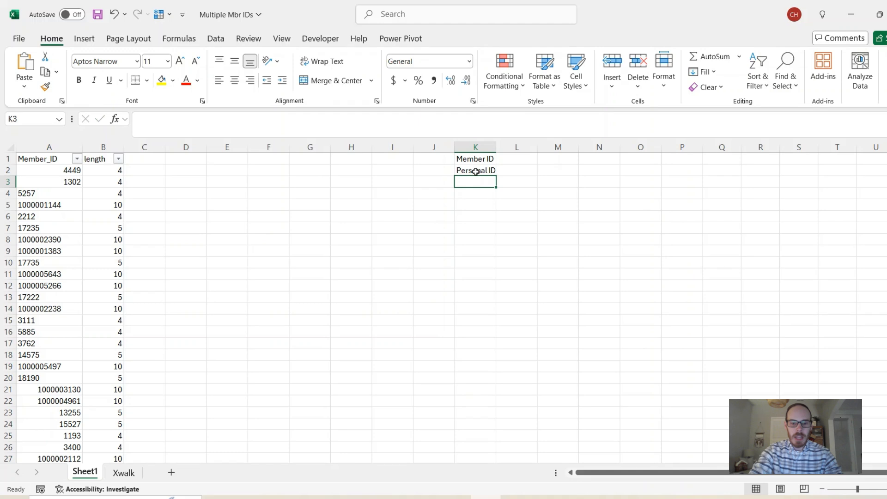
text(Importan)
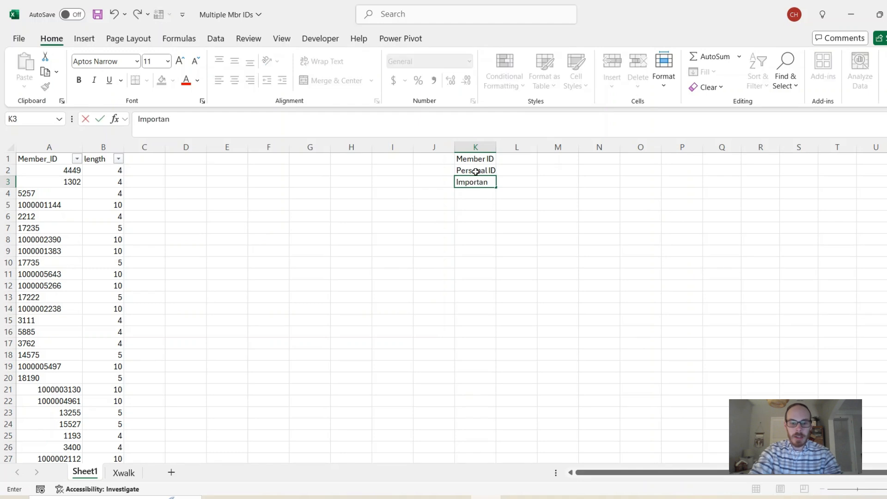
text(t ID)
key(Return)
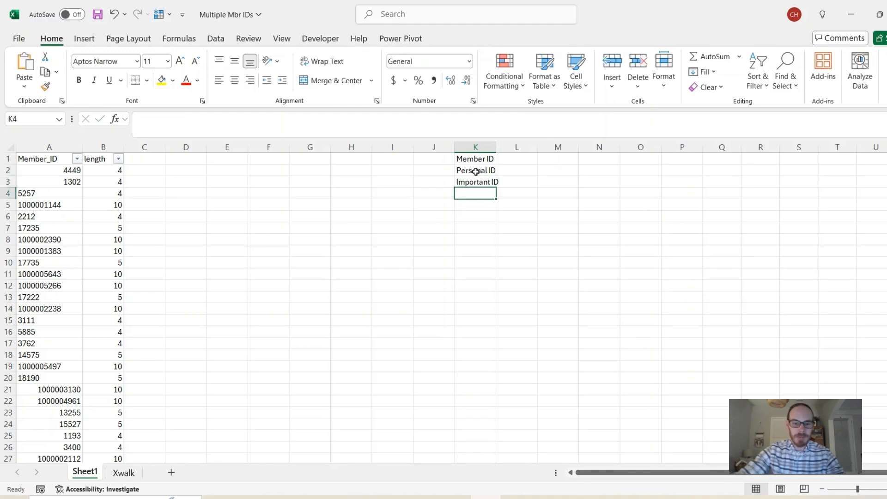
Enter the lengths 4, 5 and 10 in J1 to J3 beside the matching ID labels.
click(437, 158)
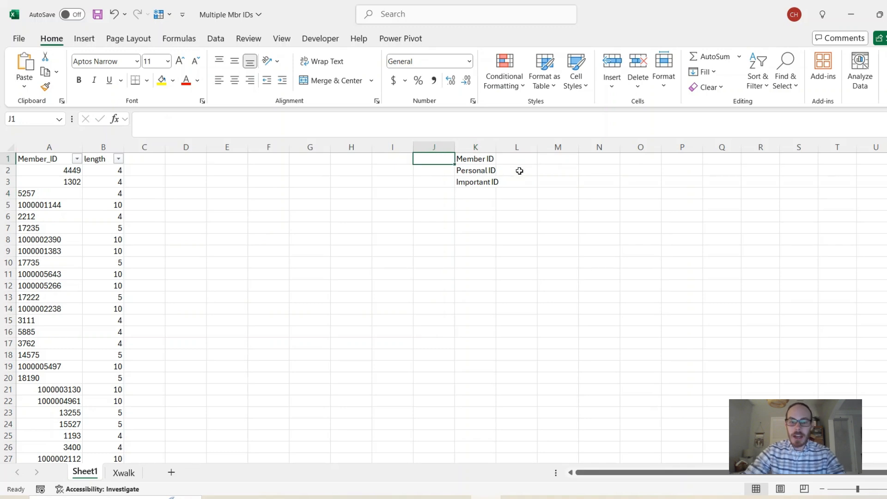
text(4)
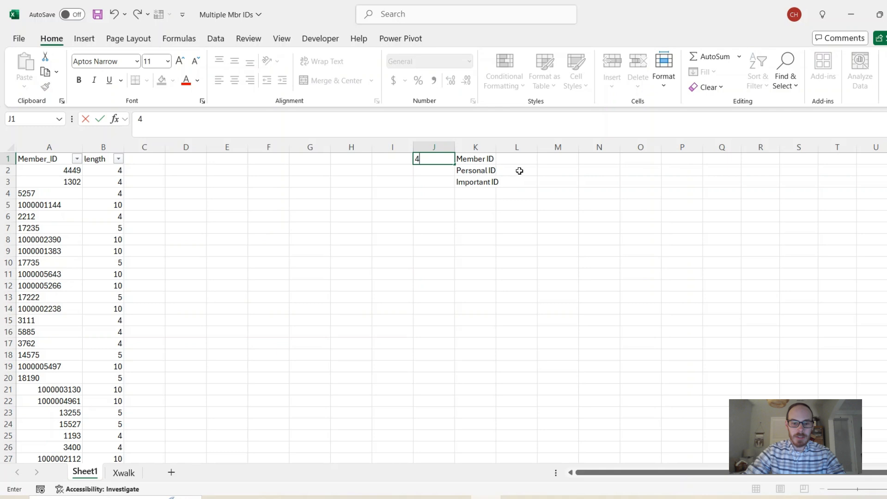
key(Return)
text(5)
key(Return)
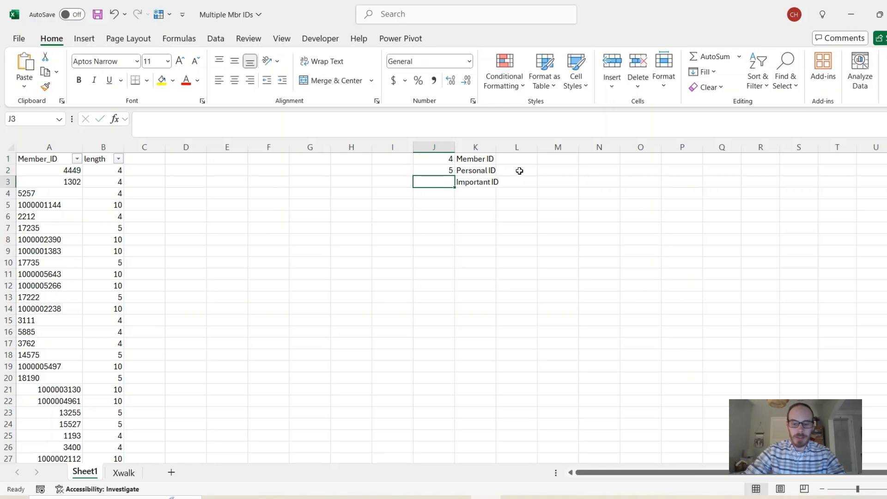
text(10)
key(Return)
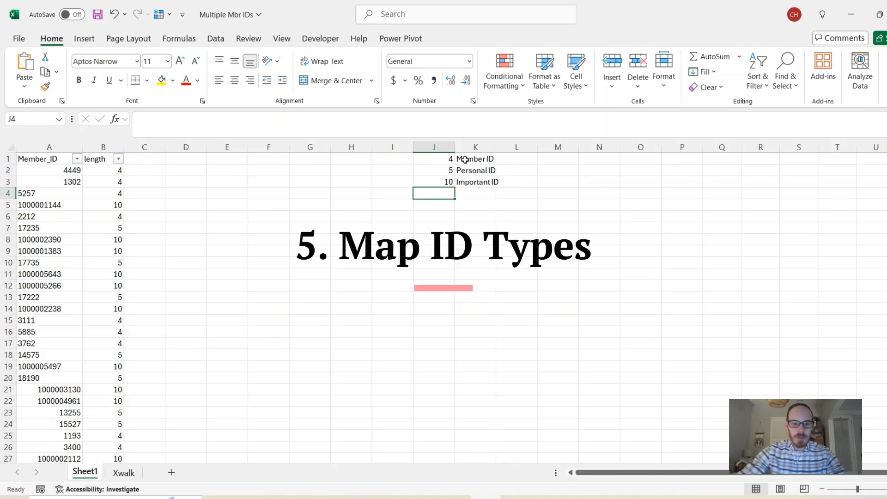
Add the header ID_TYPE in cell C1.
drag(466, 160, 471, 181)
drag(133, 171, 127, 246)
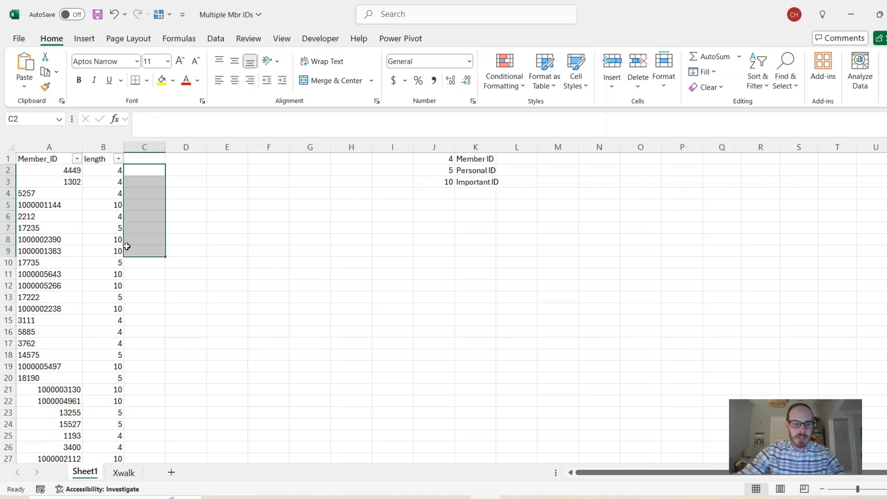
click(148, 174)
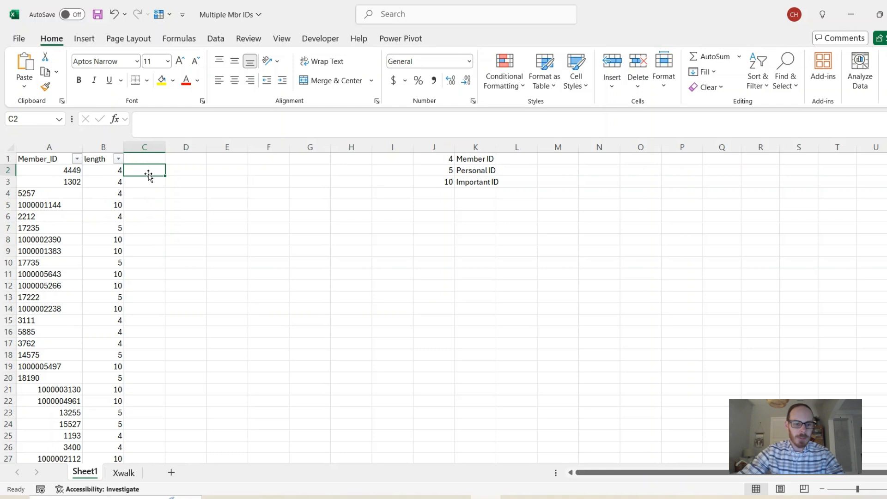
key(Up)
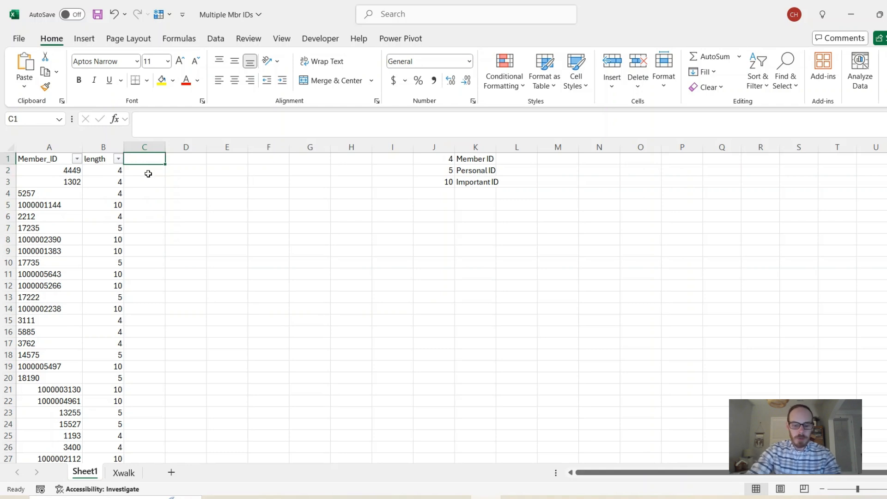
text(ID_TYPE)
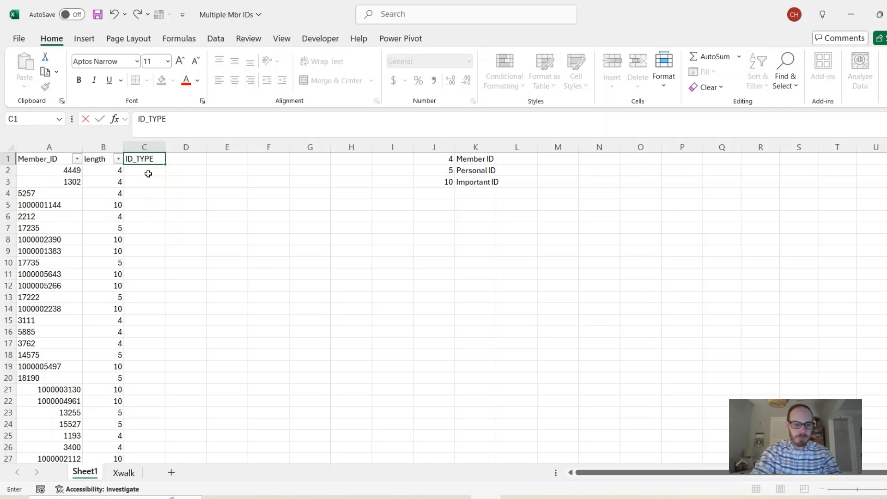
key(Return)
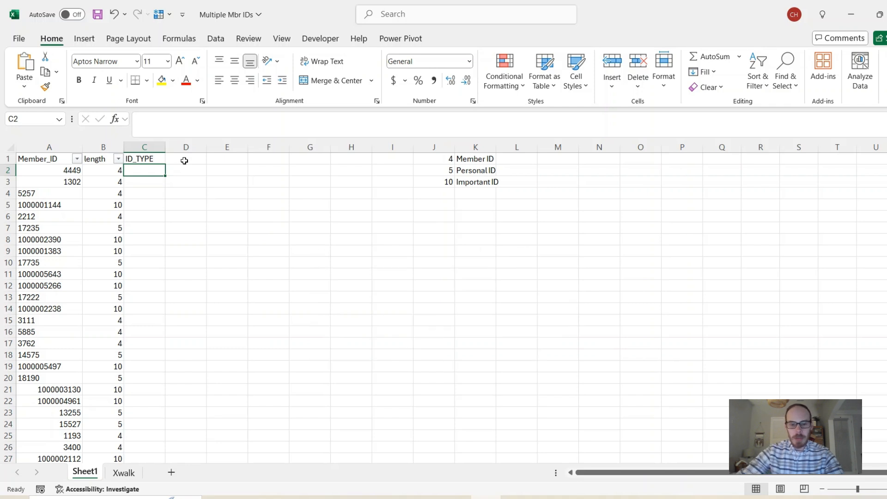
Widen column K to fit the ID type labels.
drag(432, 162, 439, 182)
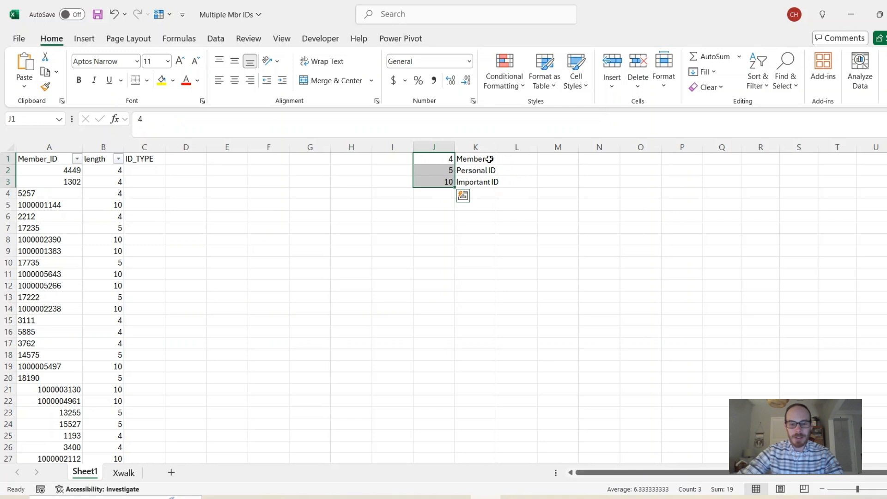
mouse_move(489, 160)
mouse_down()
mouse_move(491, 181)
mouse_move(503, 150)
mouse_up()
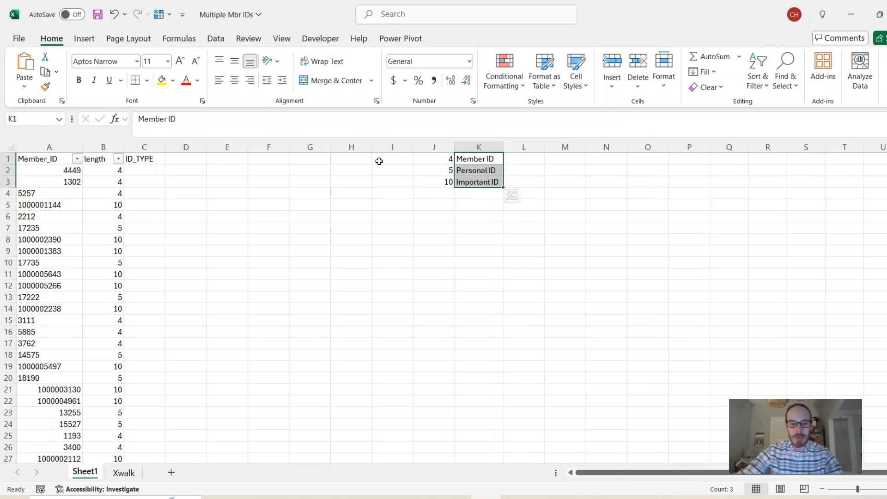
Enter =VLOOKUP(B2,$J$1:$K$3,2,0) in cell C2 to look up each ID's type from its length.
click(158, 170)
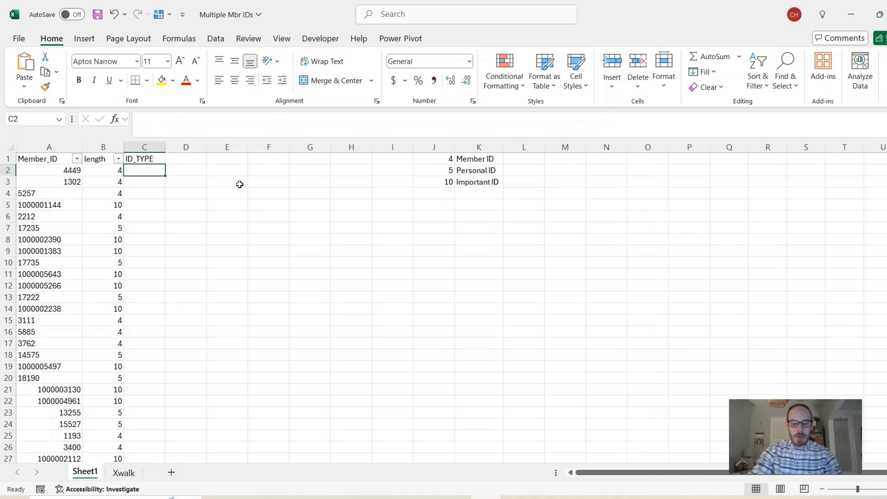
text(=)
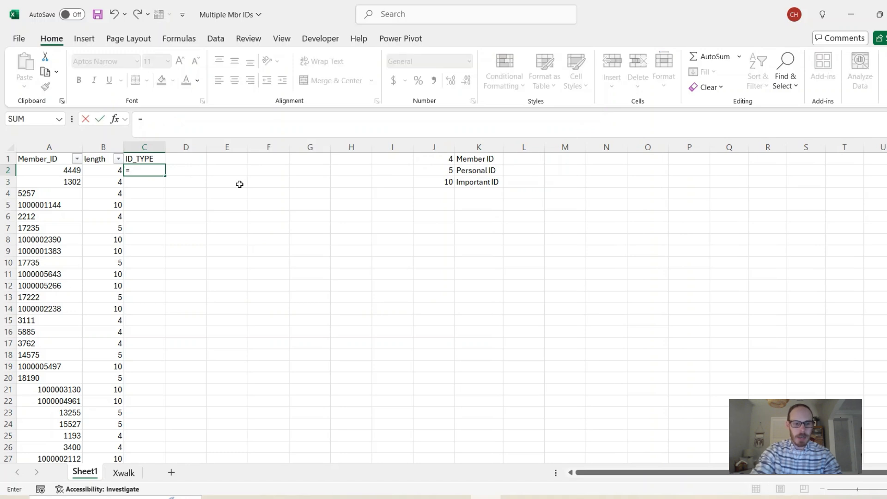
text(vlookup()
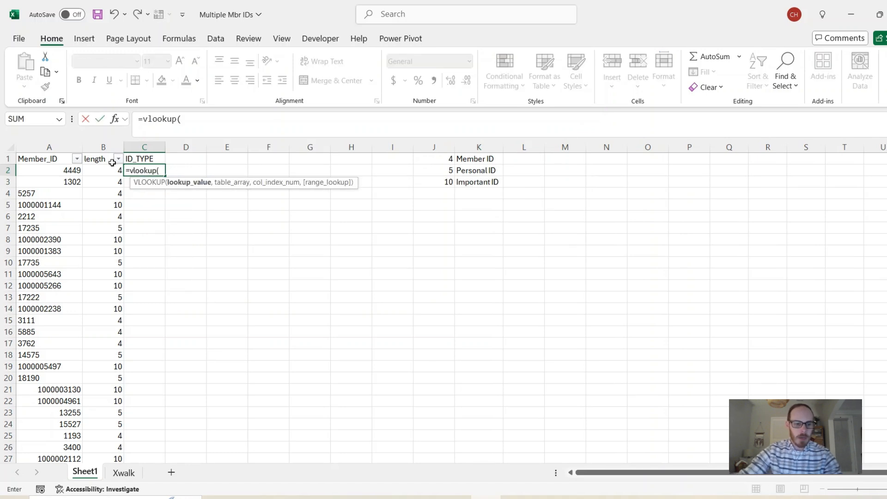
click(107, 171)
text(,)
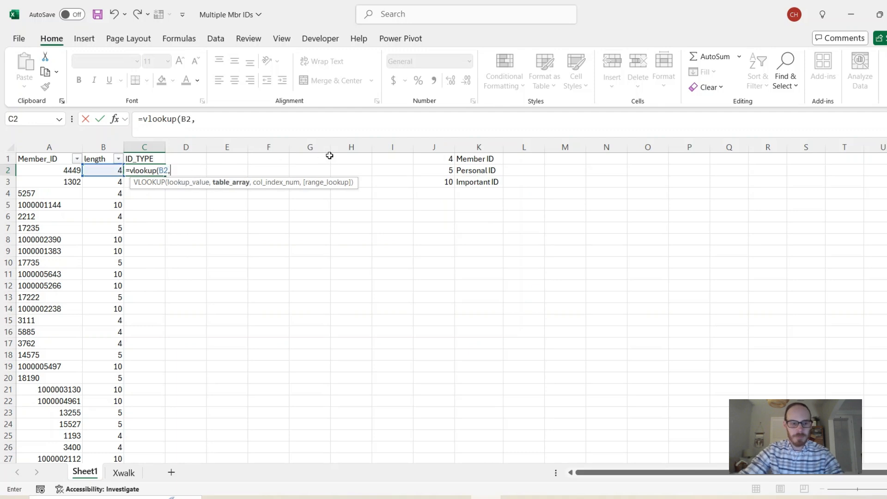
drag(443, 159, 476, 181)
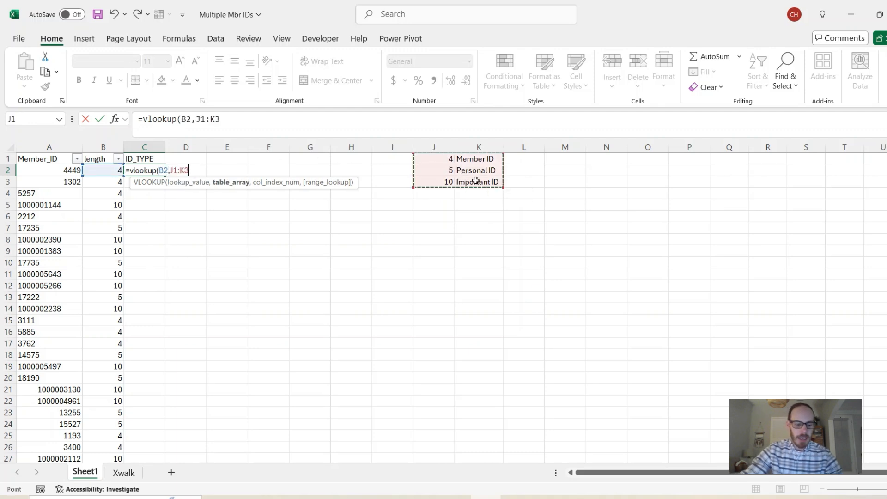
key(F4)
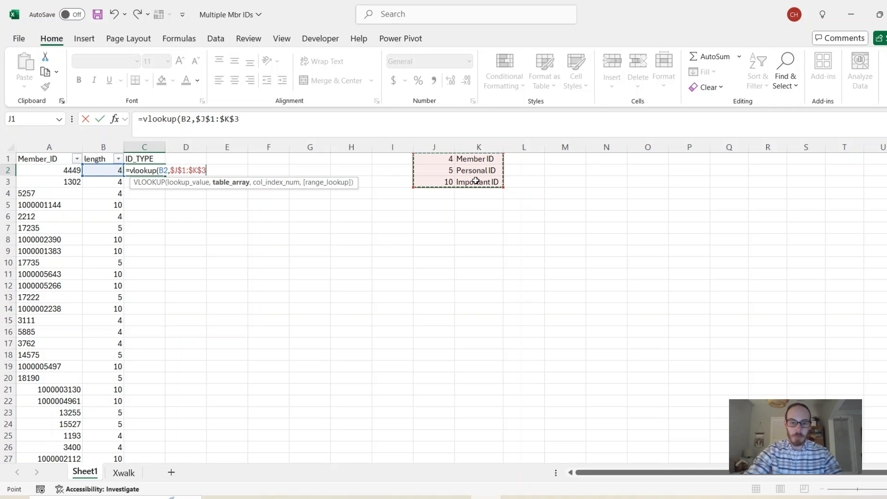
text(,)
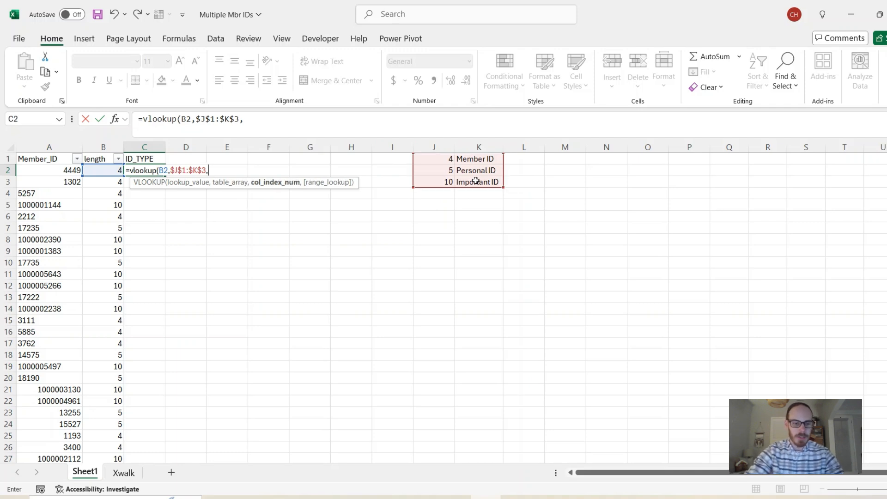
text(2)
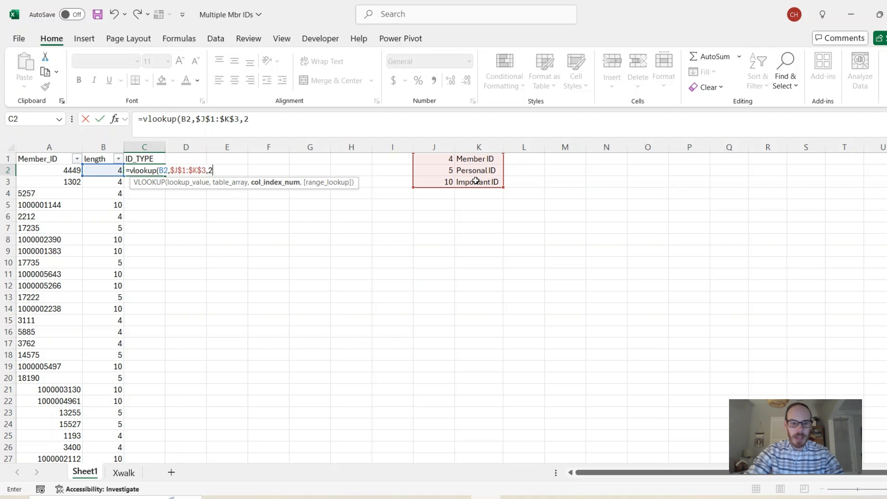
text(,0)
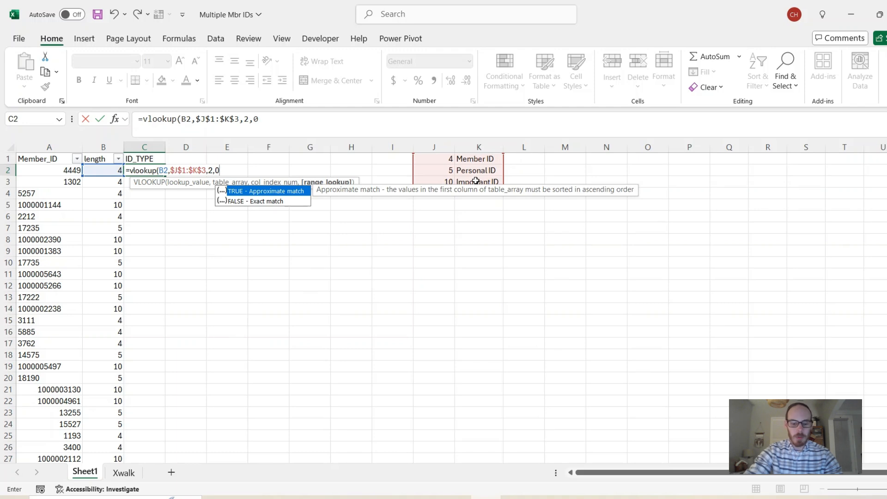
text())
key(Return)
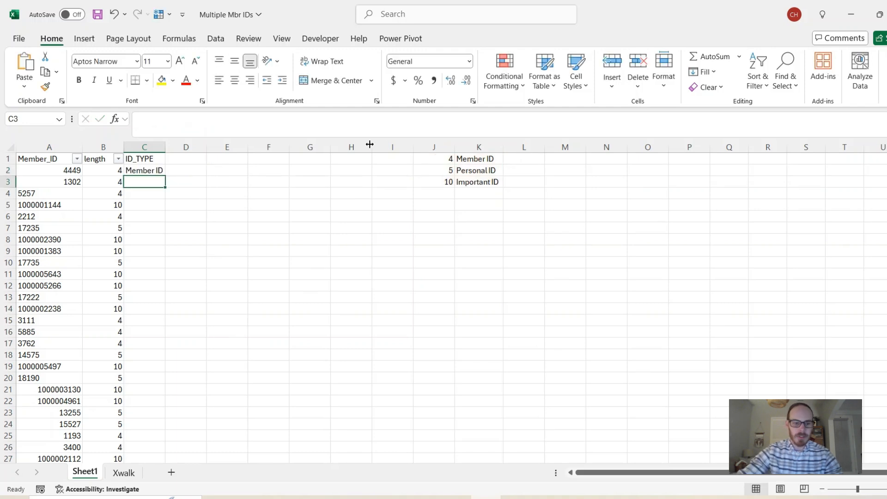
Fill the ID_TYPE formula down column C and widen the column to fit the labels.
click(150, 172)
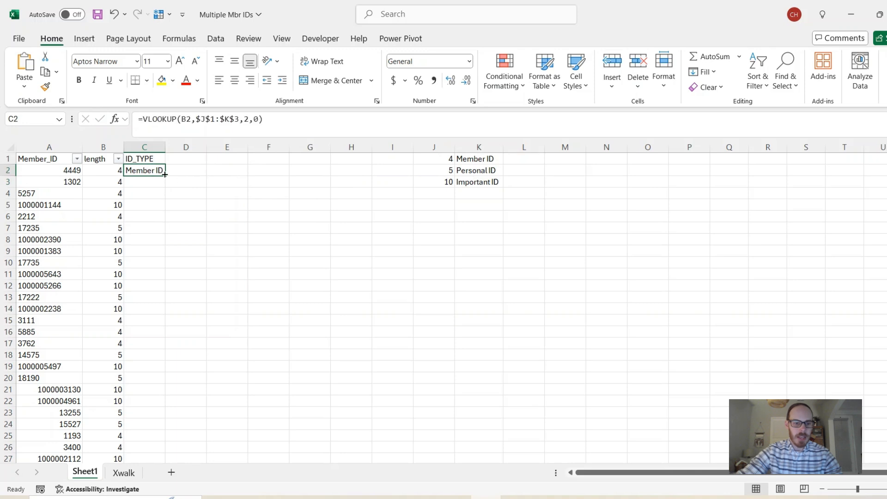
double_click(164, 176)
drag(166, 147, 174, 149)
click(144, 157)
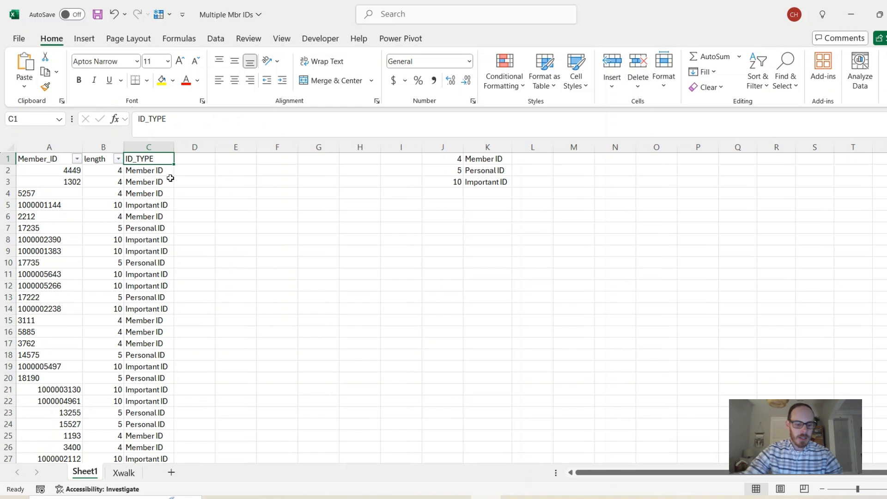
Reapply the header filter so ID_TYPE gets a filter dropdown, and review its type values.
key(ctrl+shift+l)
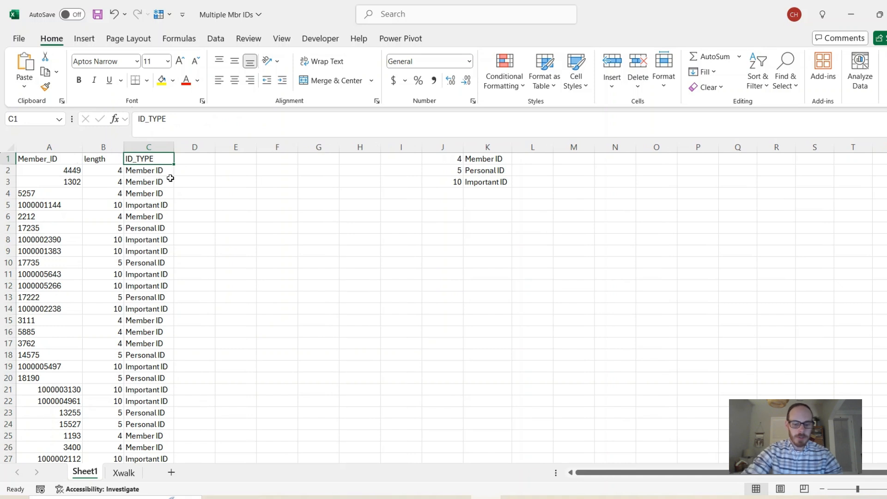
key(ctrl+shift+l)
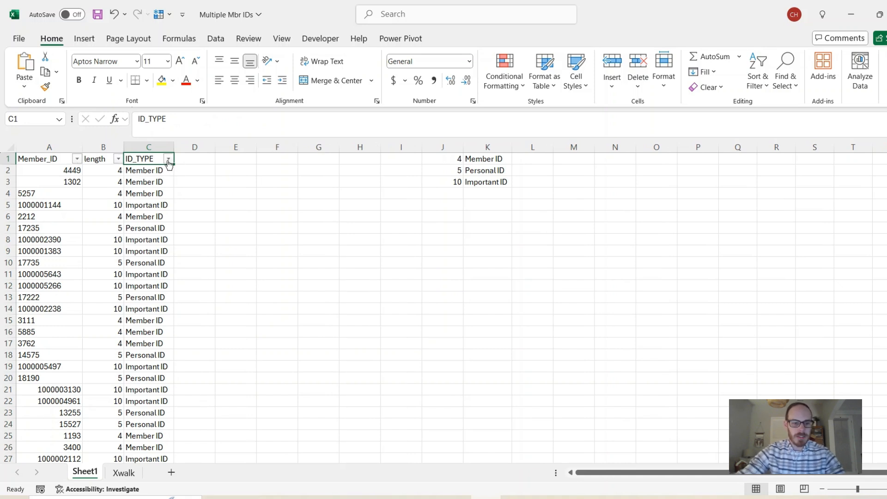
click(168, 160)
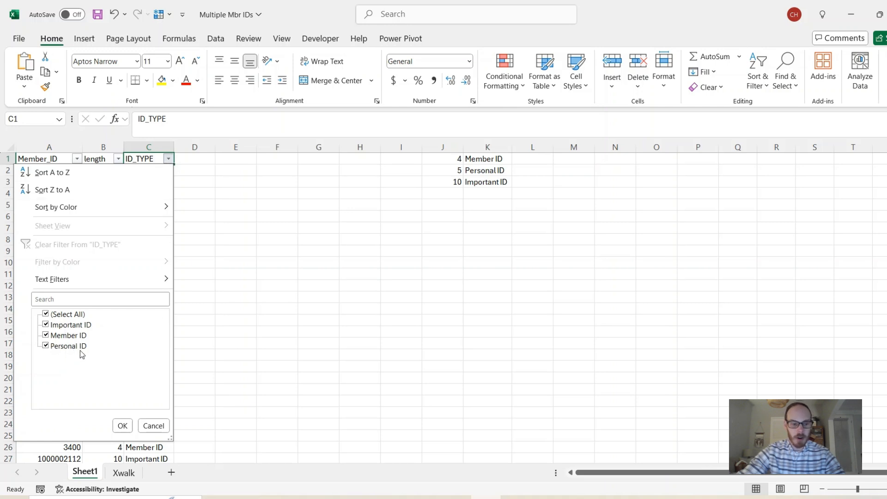
click(153, 426)
Add the header Important ID in cell D1 and widen column D to fit it.
click(190, 158)
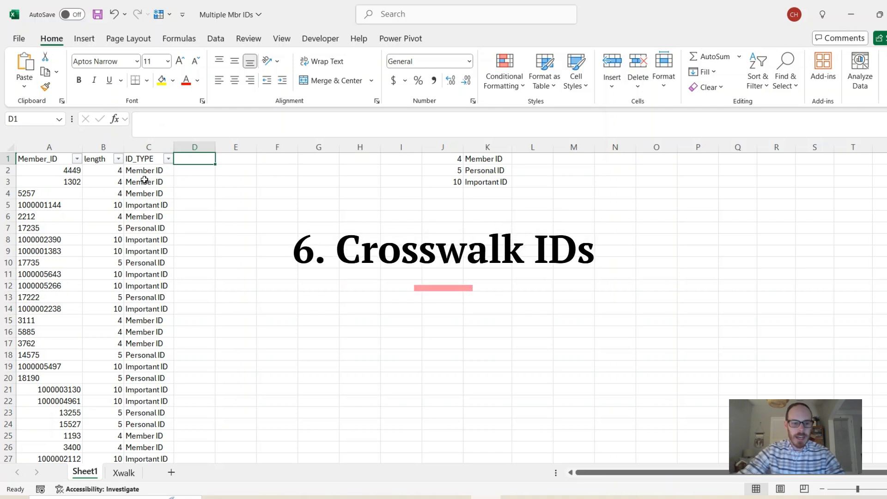
click(157, 205)
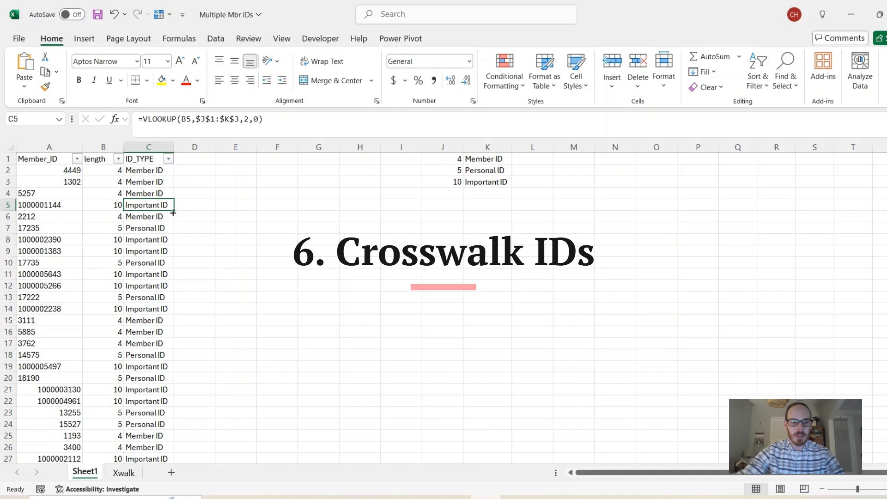
click(191, 163)
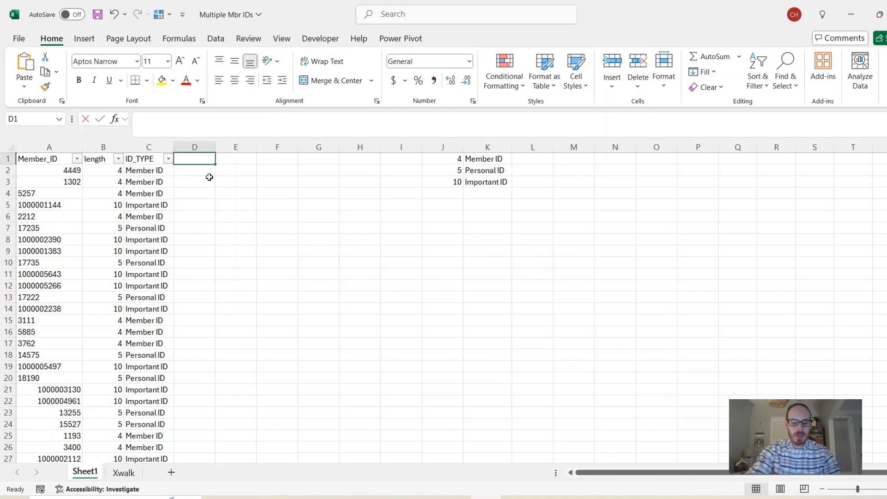
text(Important)
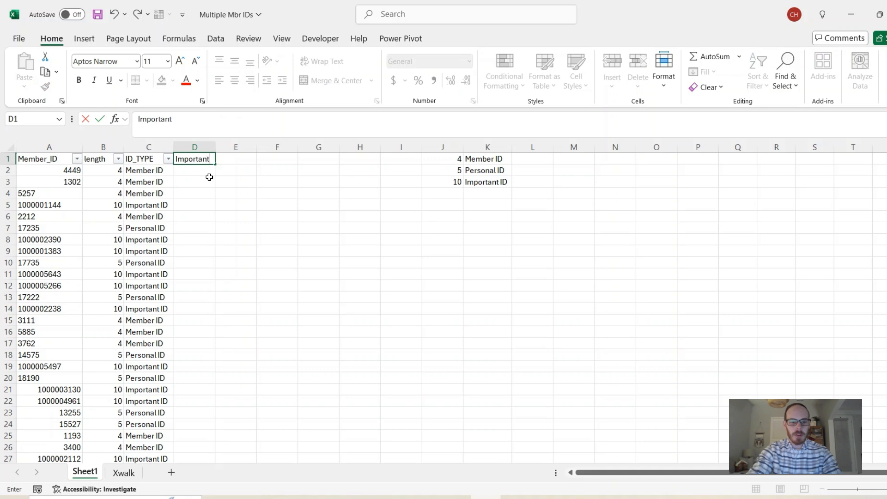
text( ID)
key(Return)
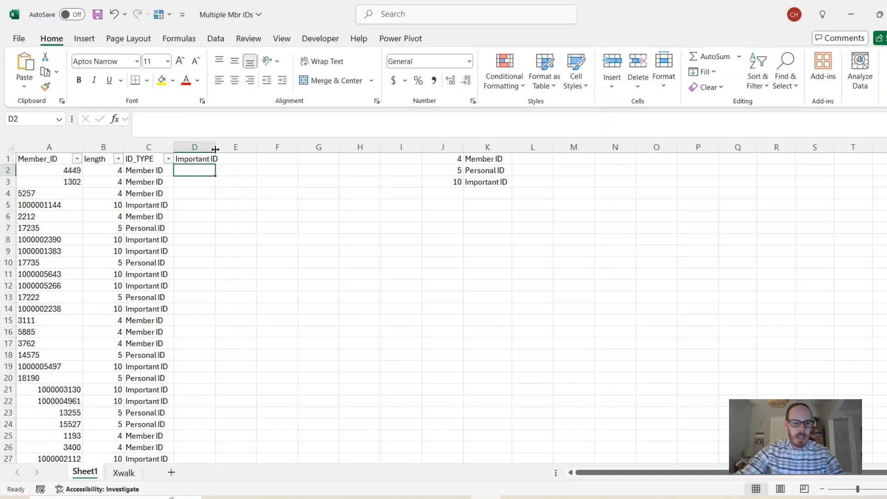
drag(215, 149, 232, 149)
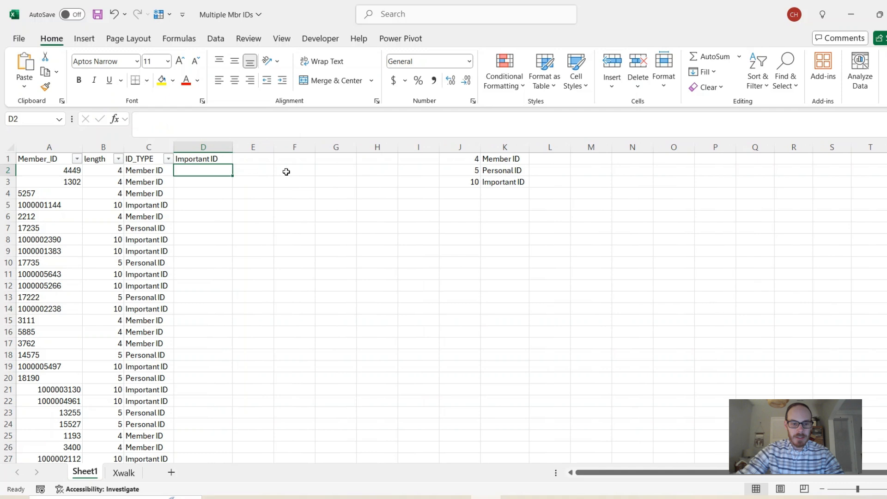
click(296, 171)
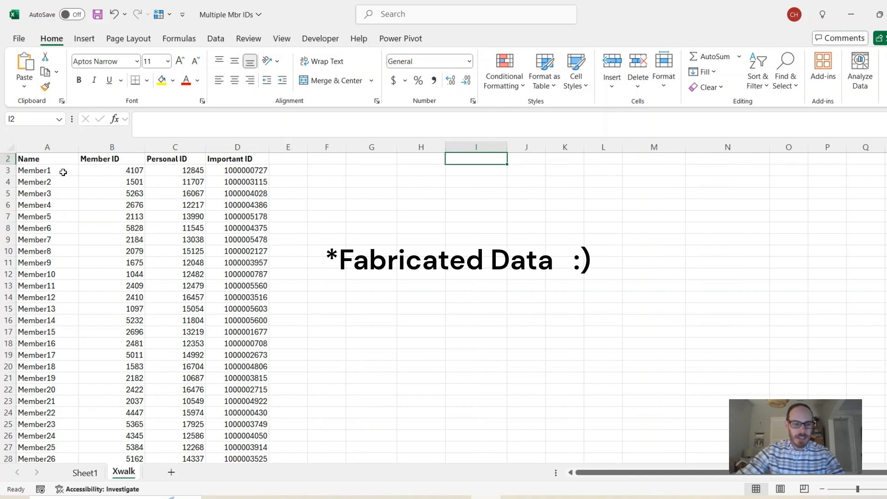
Examine the Name, Member ID, Personal ID and Important ID columns on the Xwalk sheet.
drag(64, 172, 55, 344)
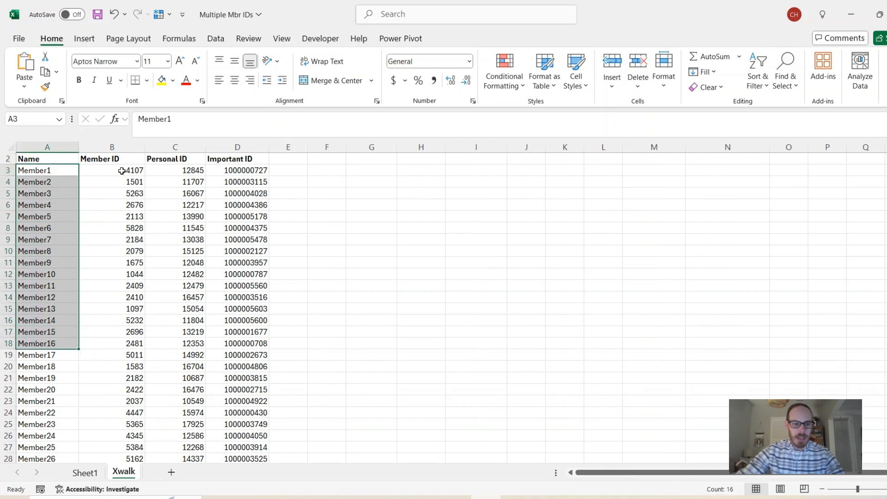
drag(122, 171, 111, 308)
drag(181, 172, 196, 321)
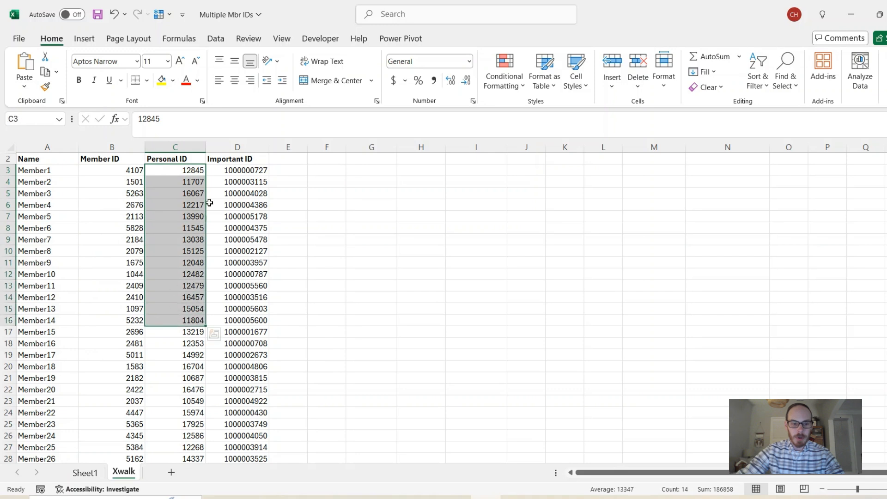
drag(224, 171, 259, 321)
click(342, 171)
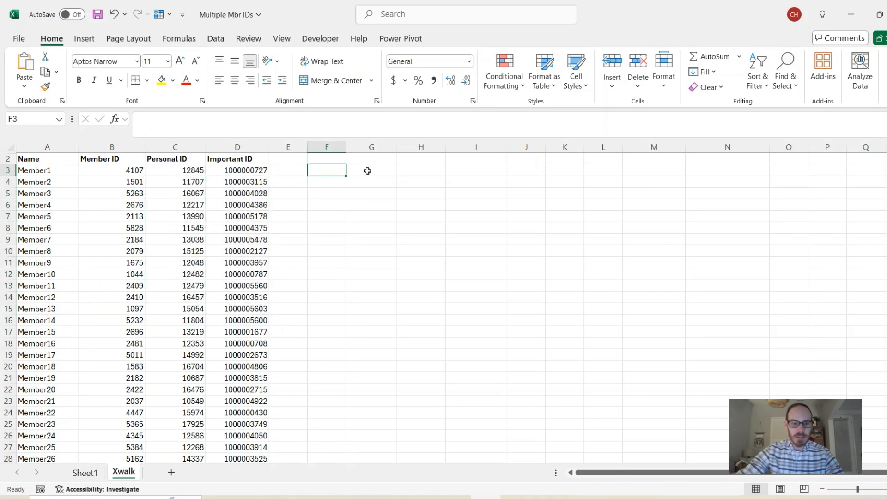
click(368, 171)
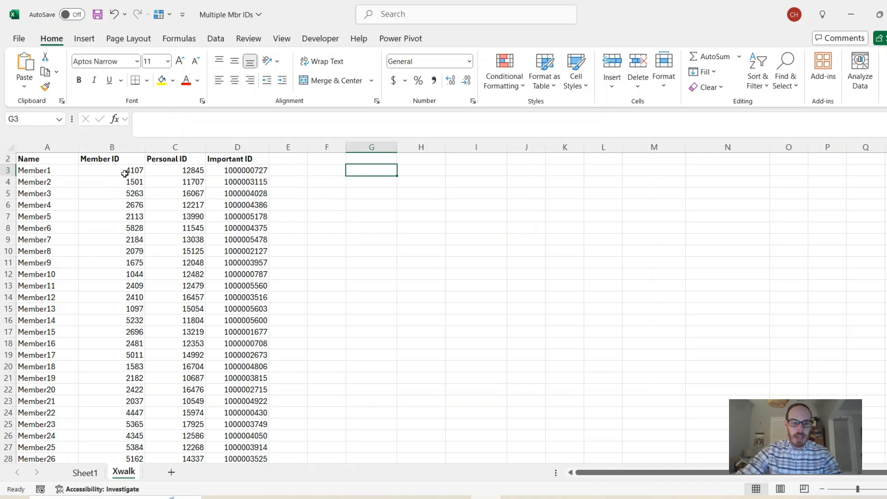
Enter a formula in D2 on Sheet1 that VLOOKUPs A2 in Xwalk!$B$3:$D$4964, returning column 3 with exact match.
click(85, 473)
click(197, 172)
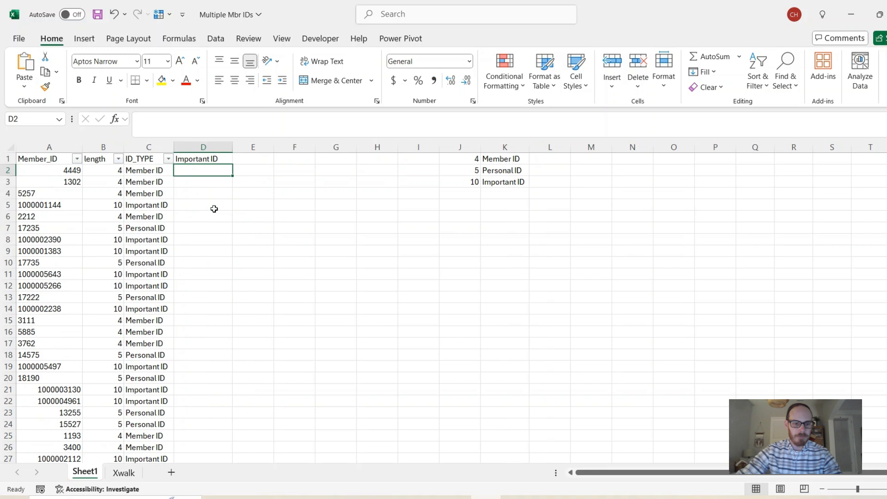
text(=)
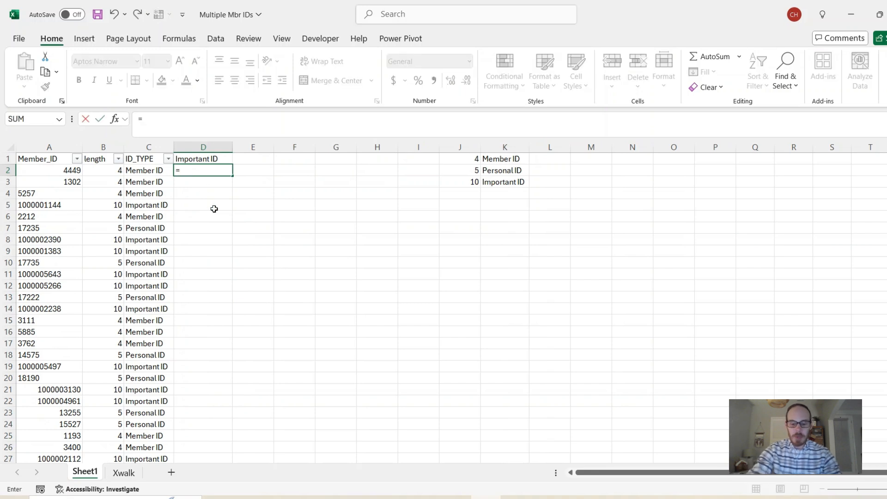
text(vlookup)
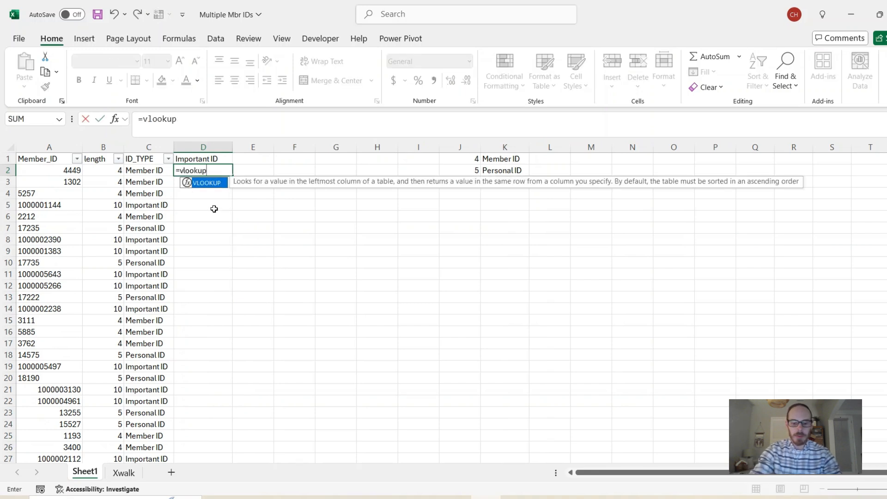
text((,)
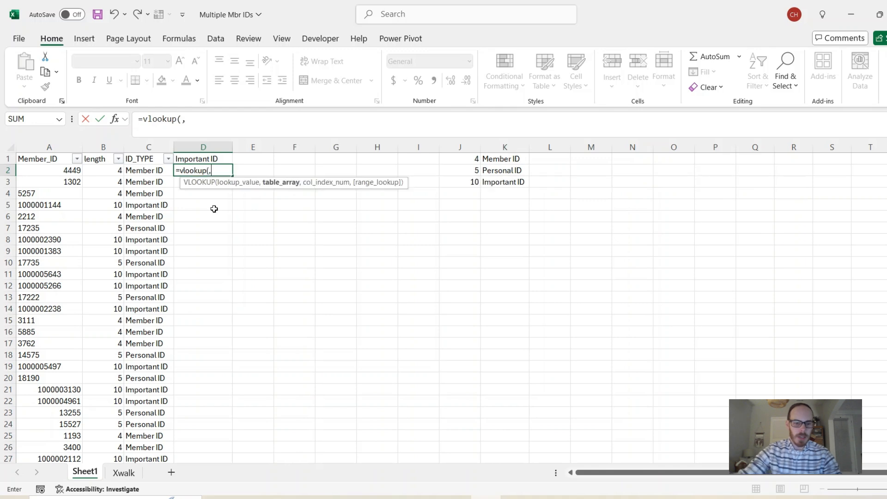
key(BackSpace)
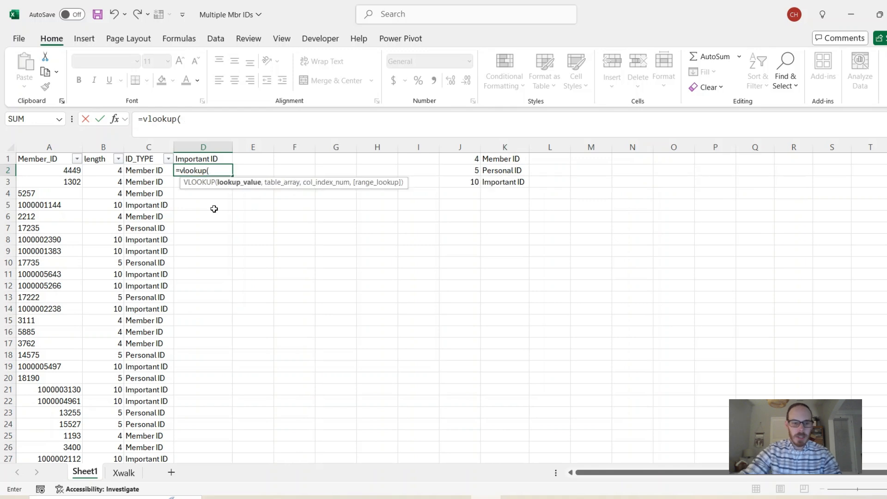
click(55, 174)
text(,)
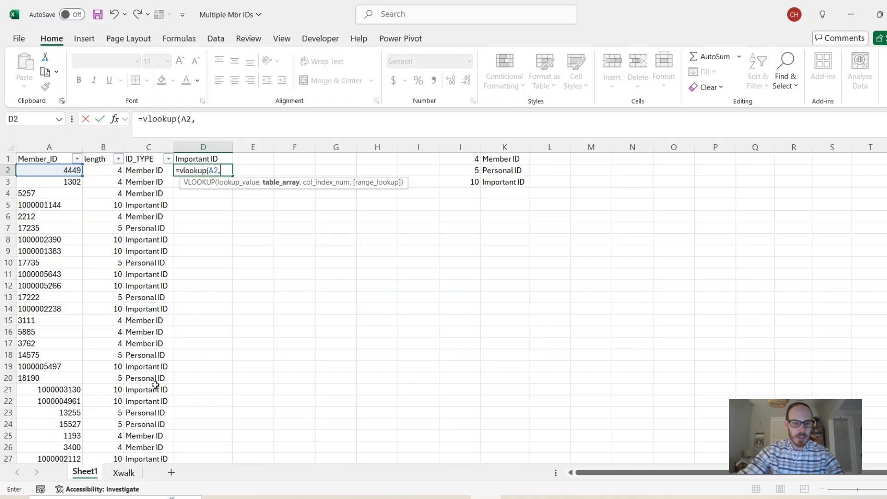
click(124, 472)
drag(123, 174, 268, 244)
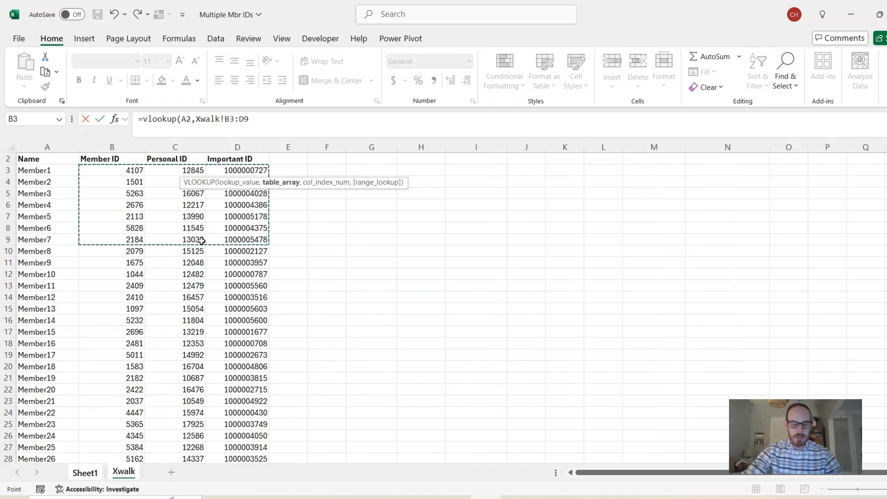
key(ctrl+shift+Down)
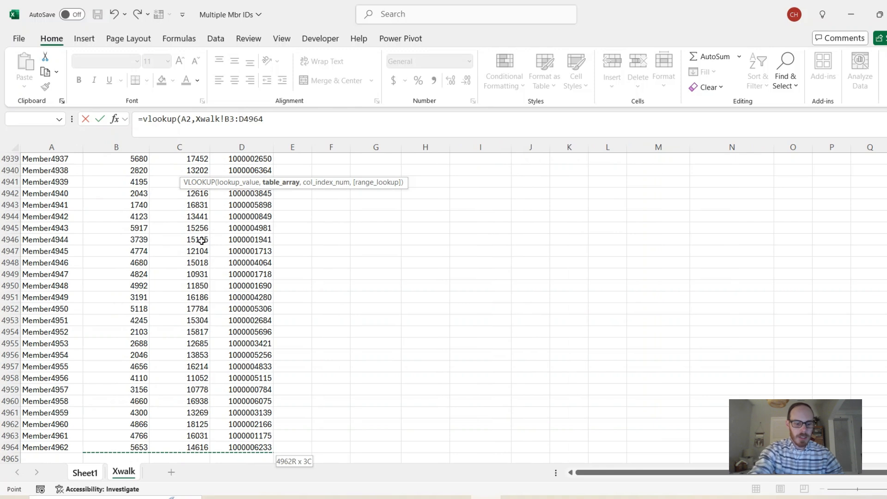
key(F4)
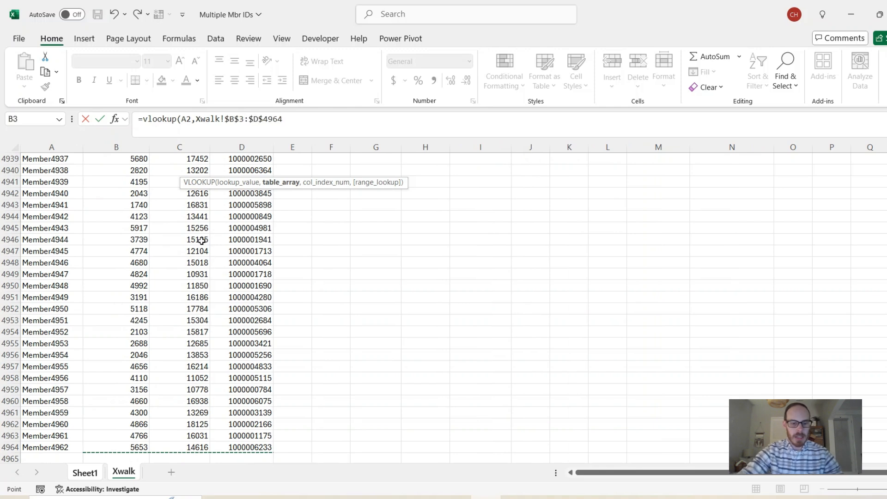
text(,3)
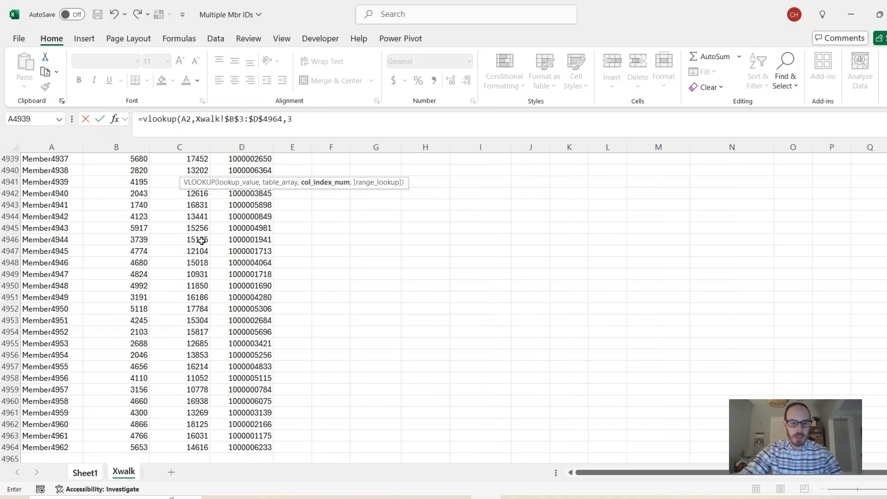
text(,0))
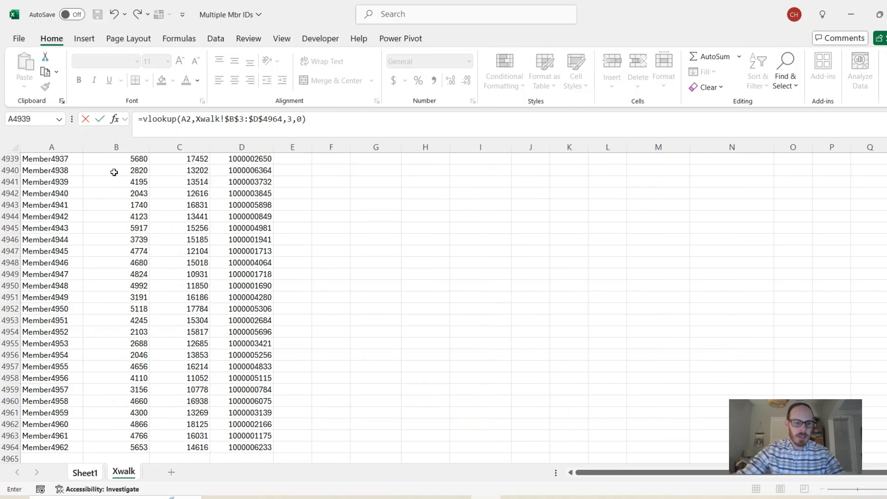
key(Return)
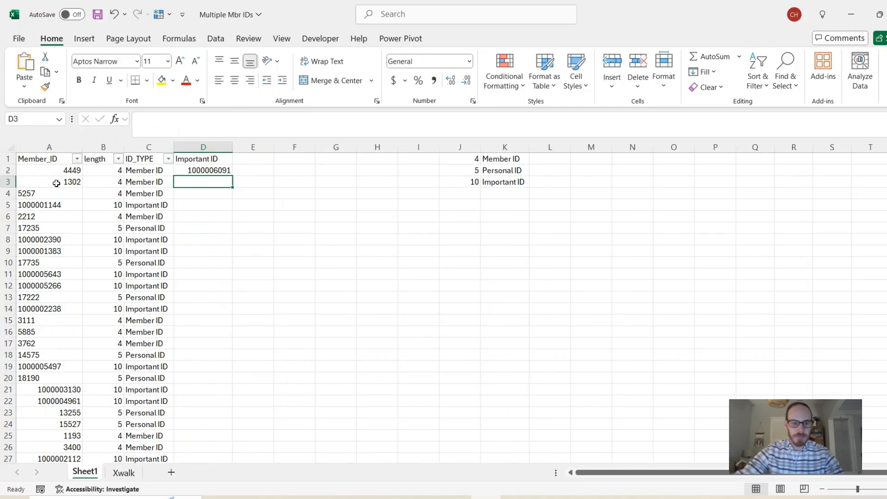
Fill the lookup formula down column D and review which ID types return #N/A.
click(204, 170)
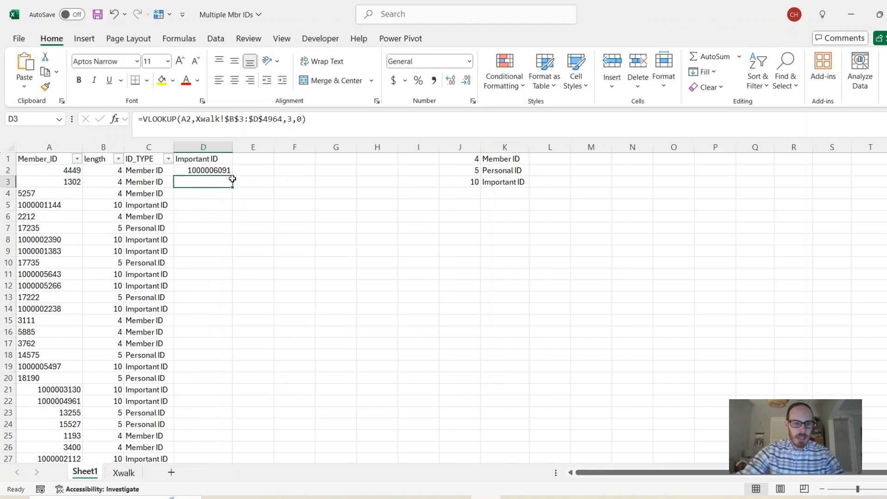
double_click(232, 174)
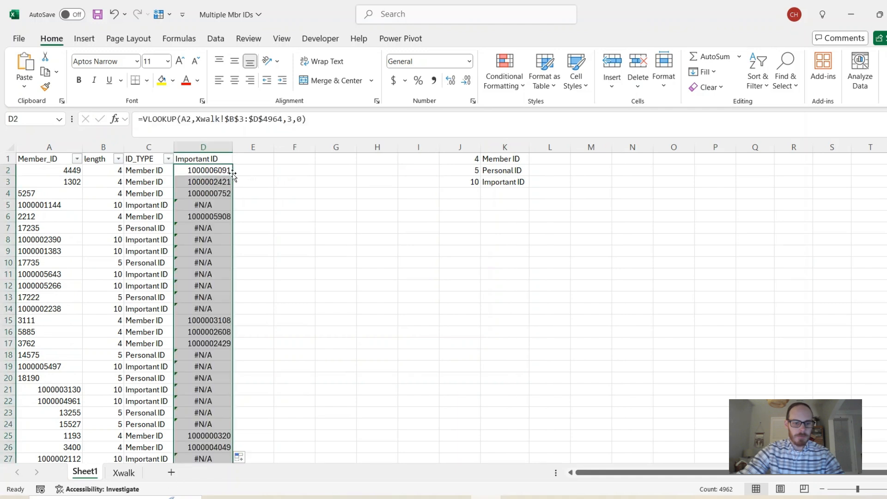
click(219, 185)
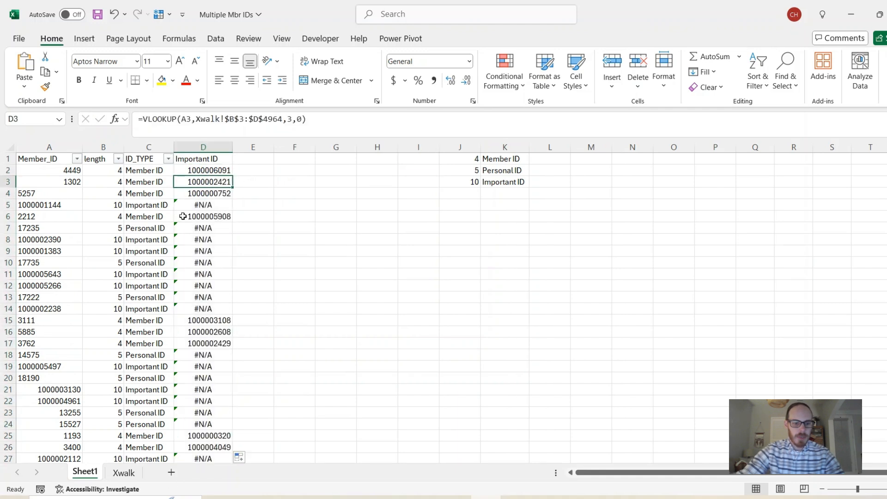
drag(198, 205, 199, 309)
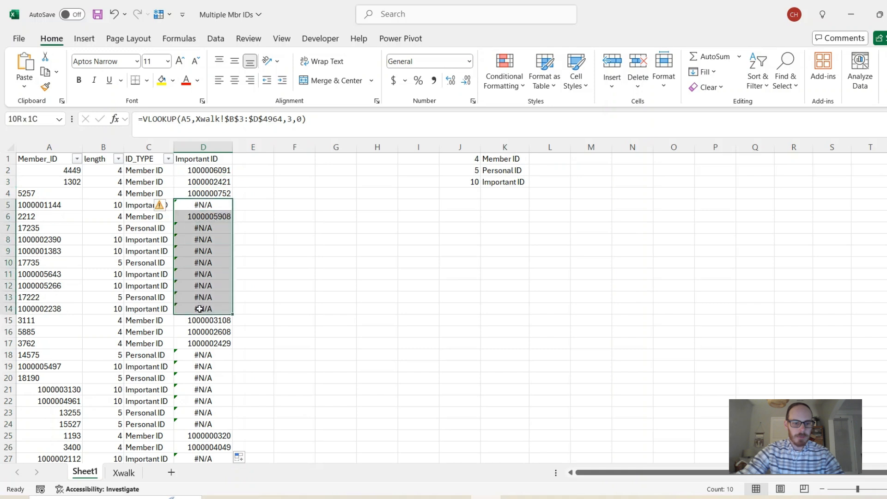
click(213, 264)
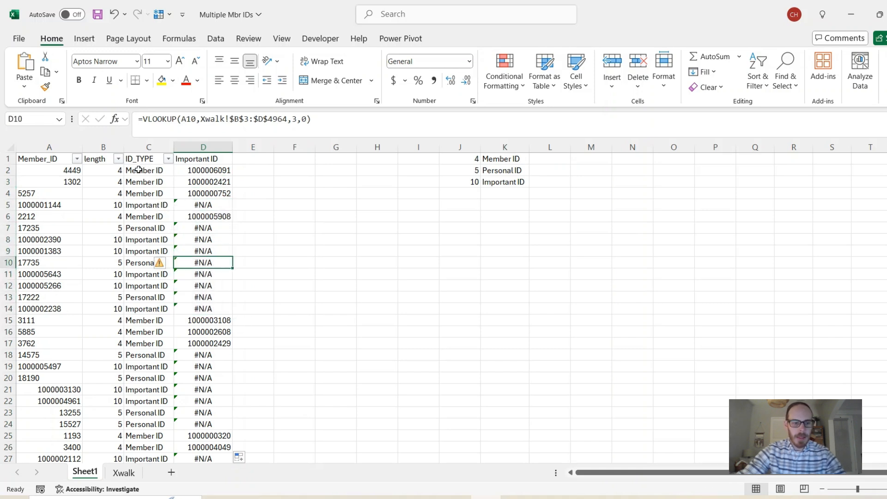
drag(191, 170, 203, 216)
drag(55, 322, 191, 342)
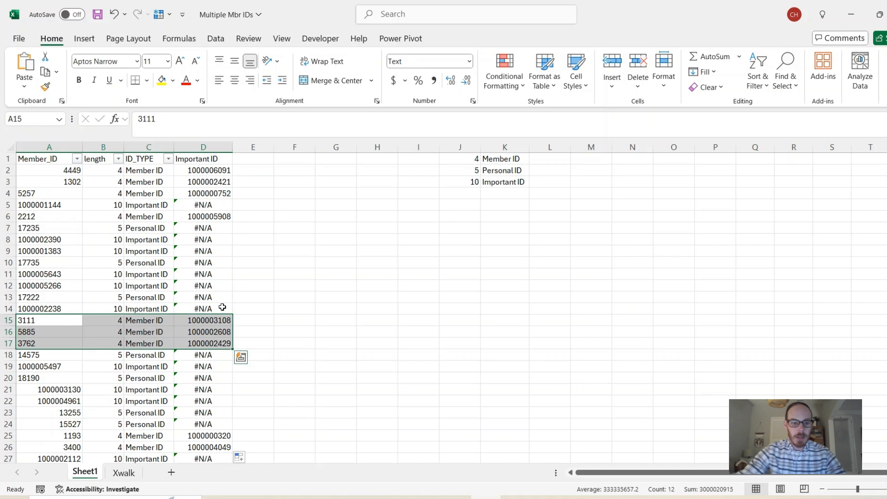
Wrap D2's formula in IFERROR, falling back to VLOOKUP of A2 in Xwalk!$C$3:$D$4964, column 2, exact match.
click(197, 174)
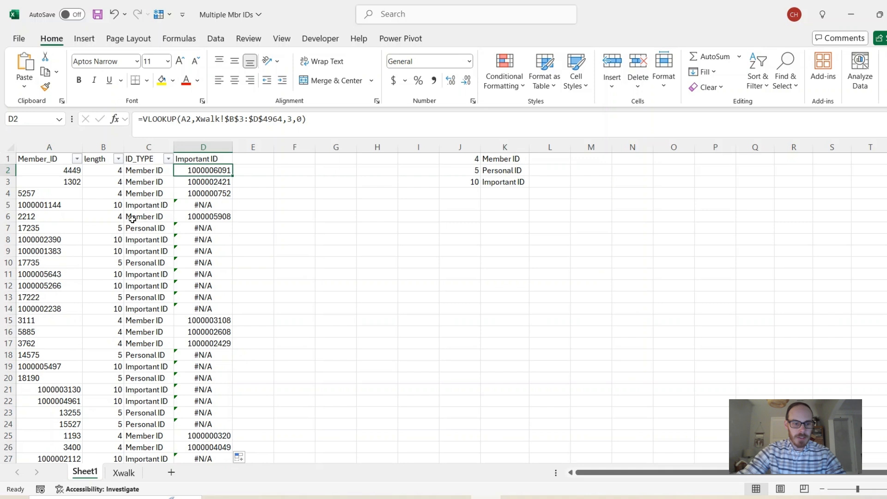
click(144, 119)
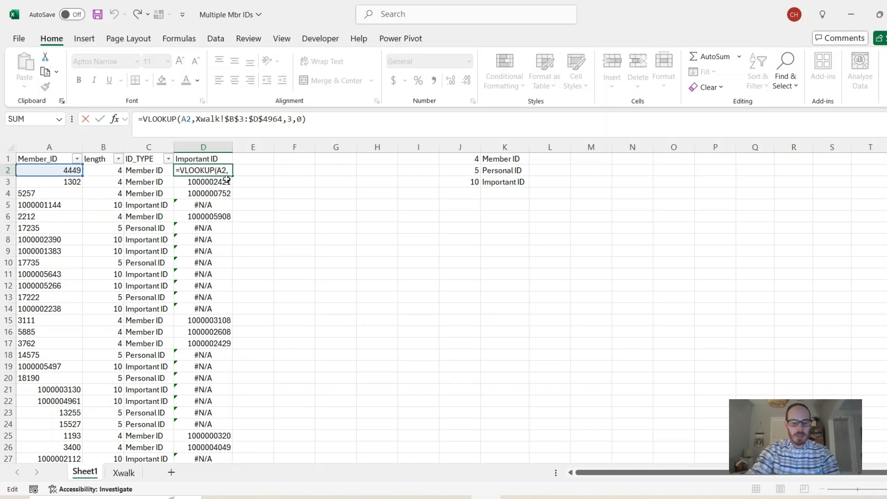
text(iferror()
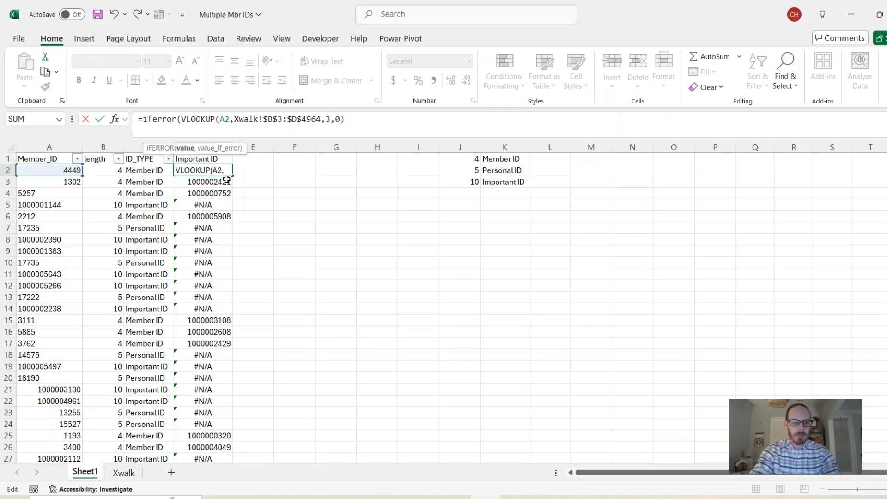
click(359, 120)
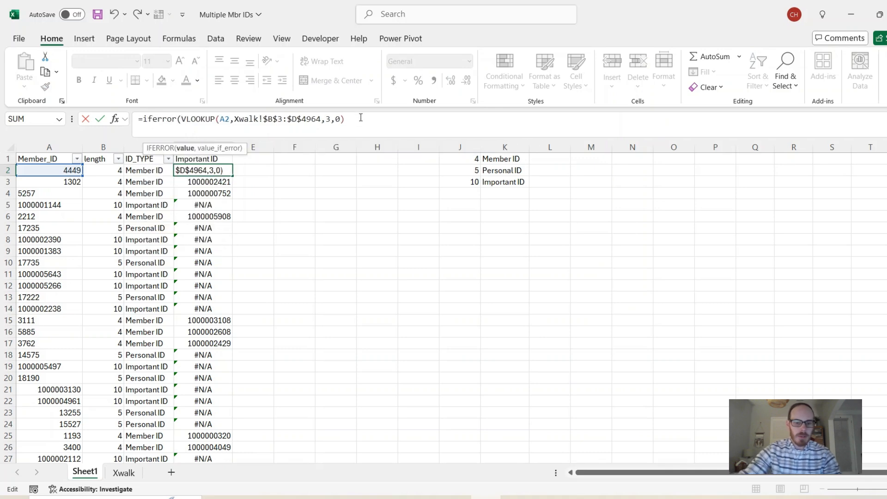
text(,vlookup()
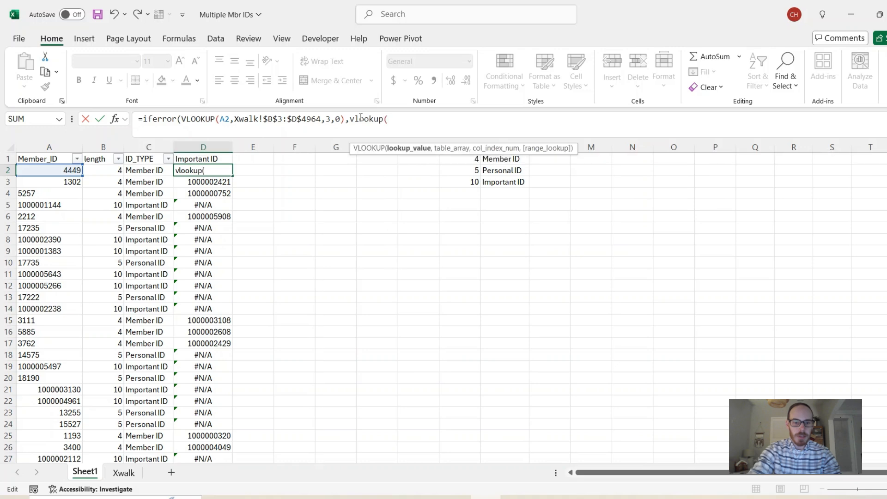
click(70, 170)
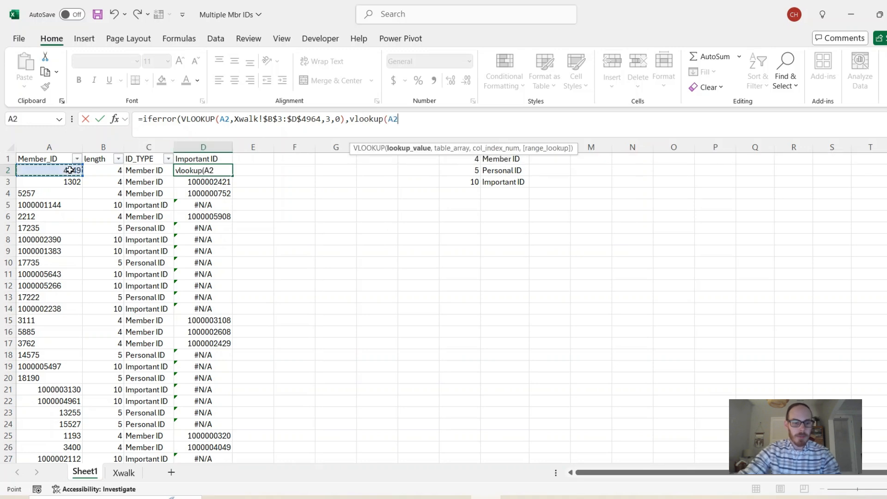
text(,)
click(123, 472)
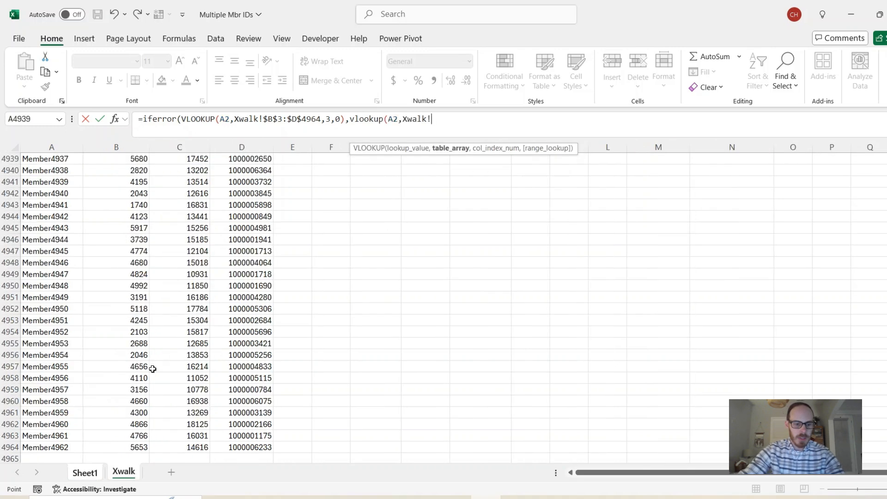
click(169, 178)
key(ctrl+Up)
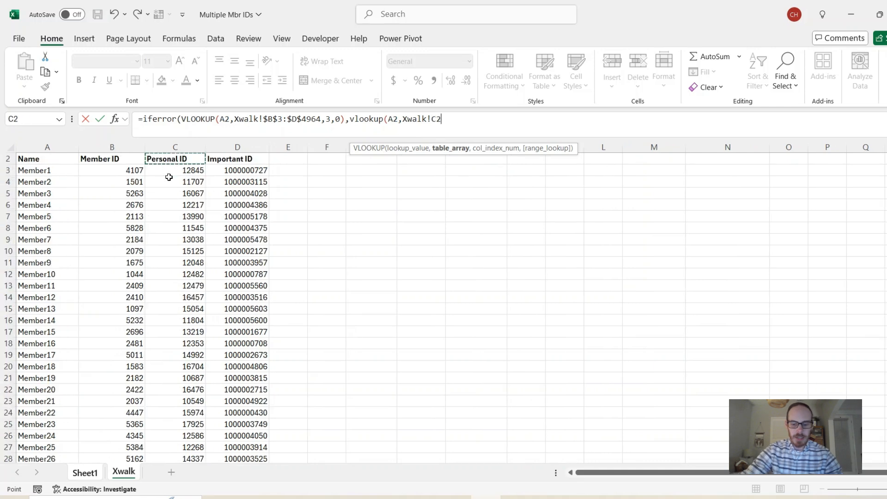
key(Down)
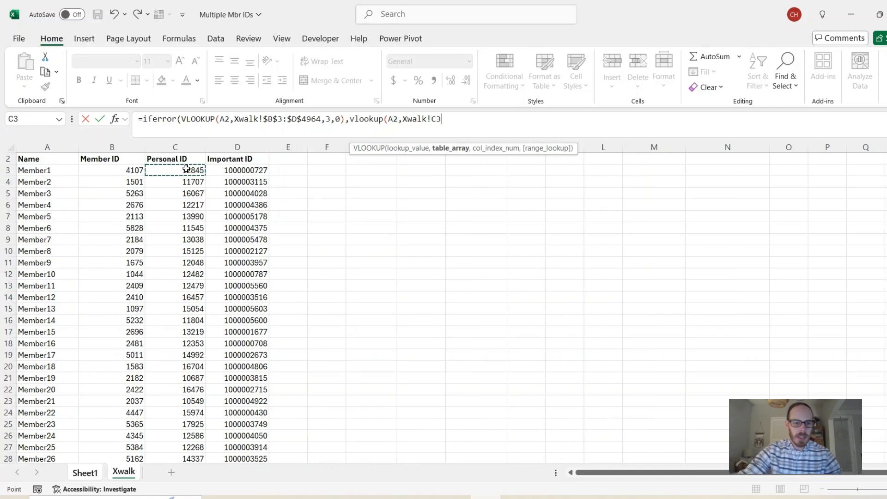
drag(182, 170, 235, 195)
key(ctrl+shift+Down)
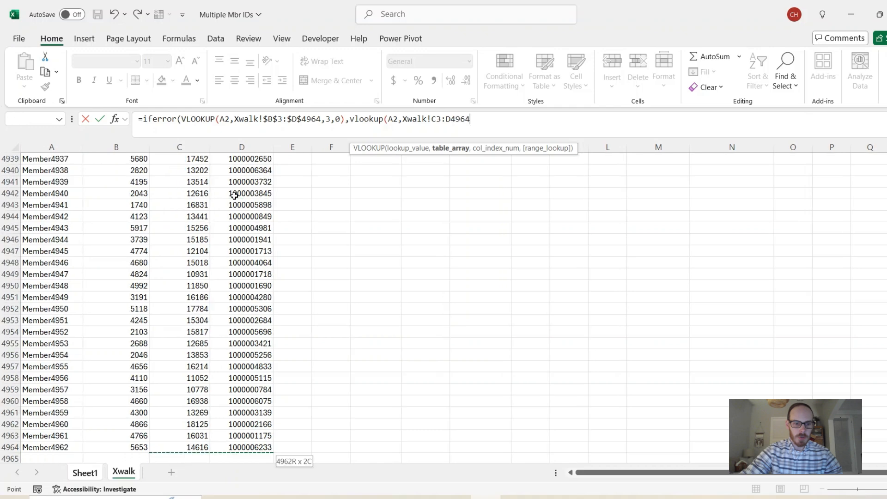
key(F4)
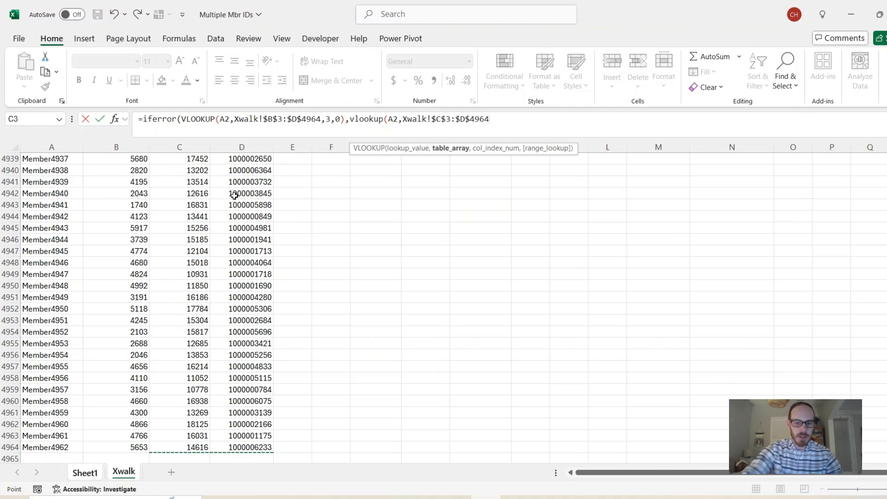
text(,)
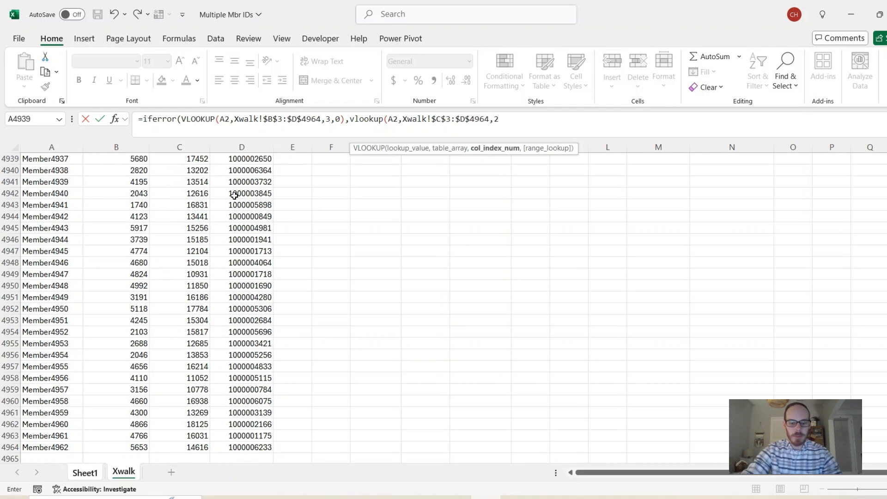
text(2,0))
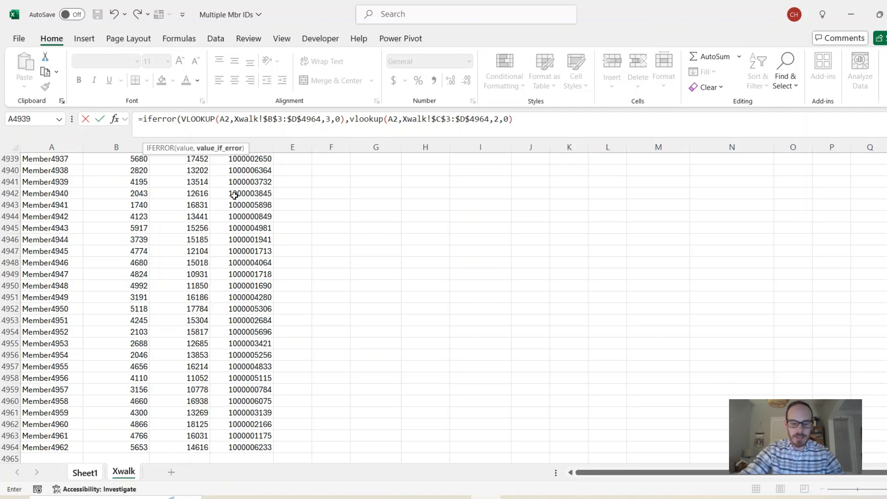
text())
key(Return)
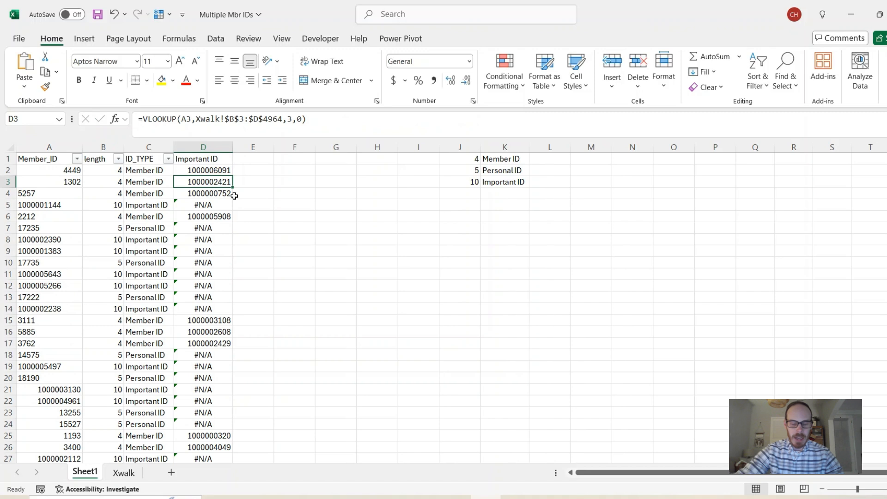
Fill the updated IFERROR formula down column D and check the Personal ID rows.
click(194, 171)
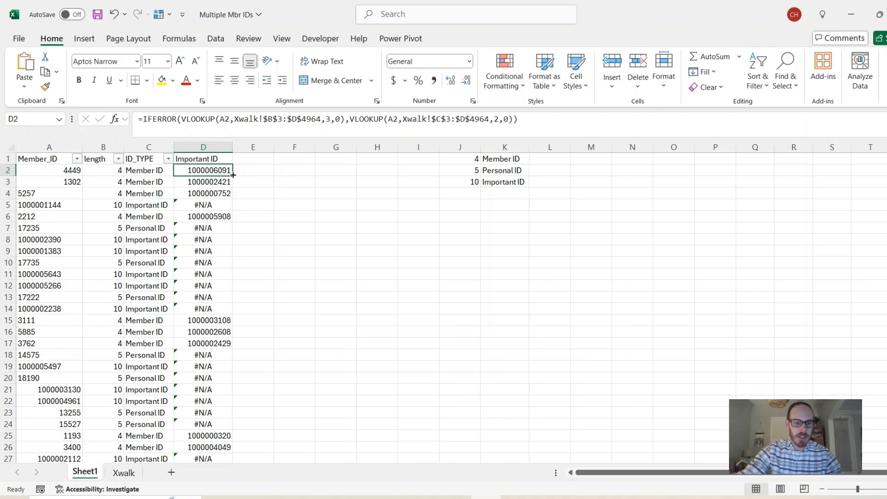
double_click(232, 175)
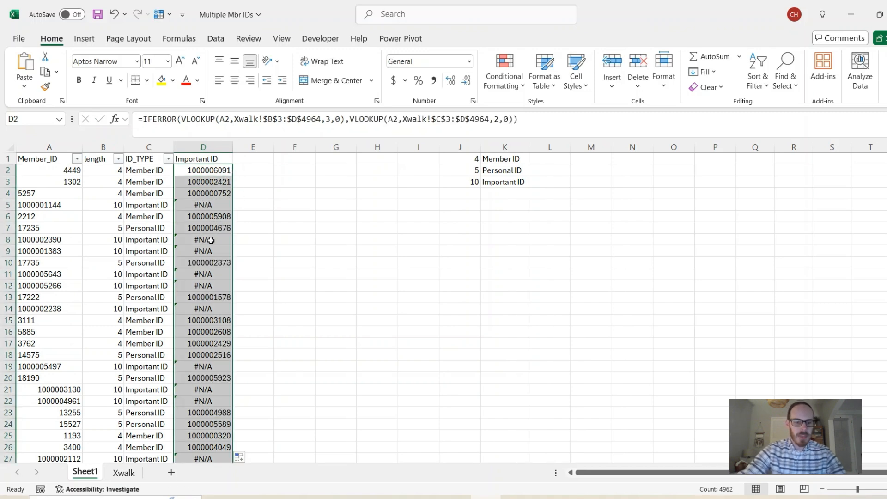
click(203, 207)
drag(119, 229, 189, 227)
drag(118, 263, 194, 263)
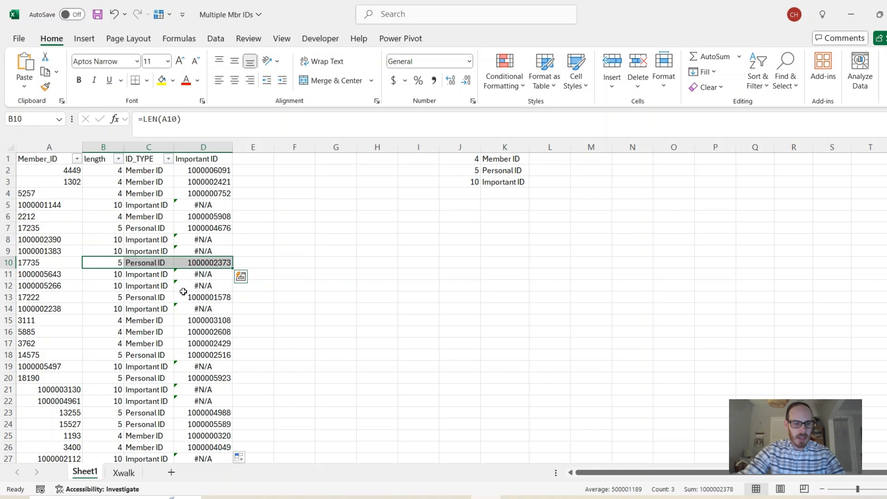
Wrap D2's formula in another IFERROR that falls back to A2 when both lookups fail.
drag(115, 298, 185, 298)
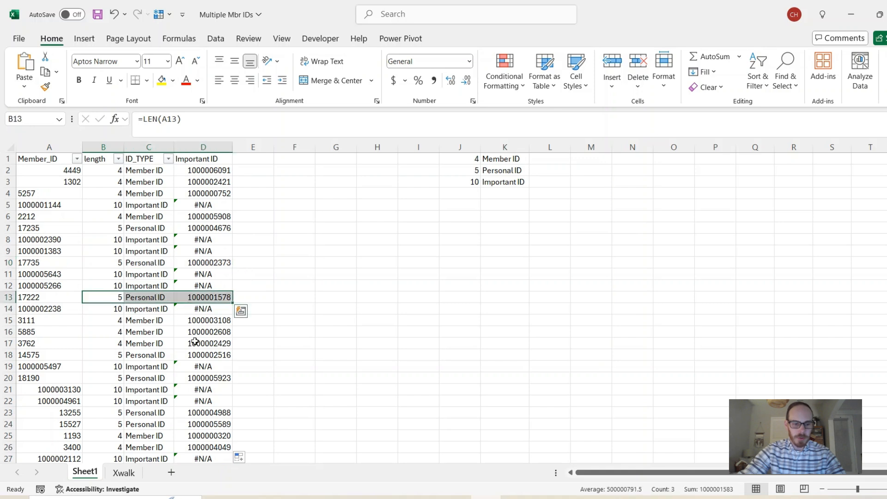
click(203, 171)
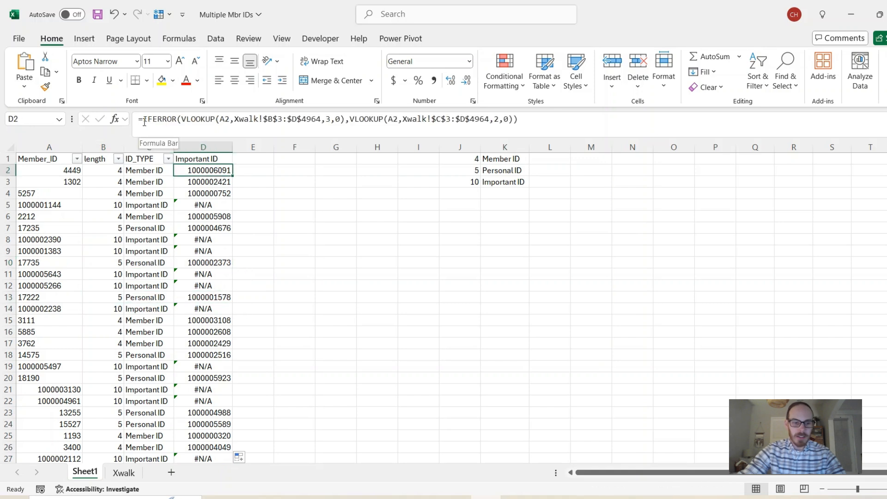
click(143, 119)
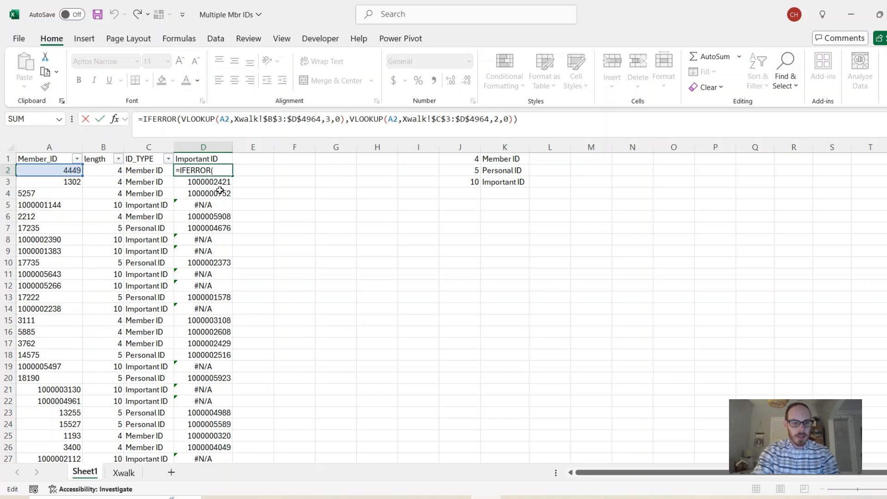
text(iferr)
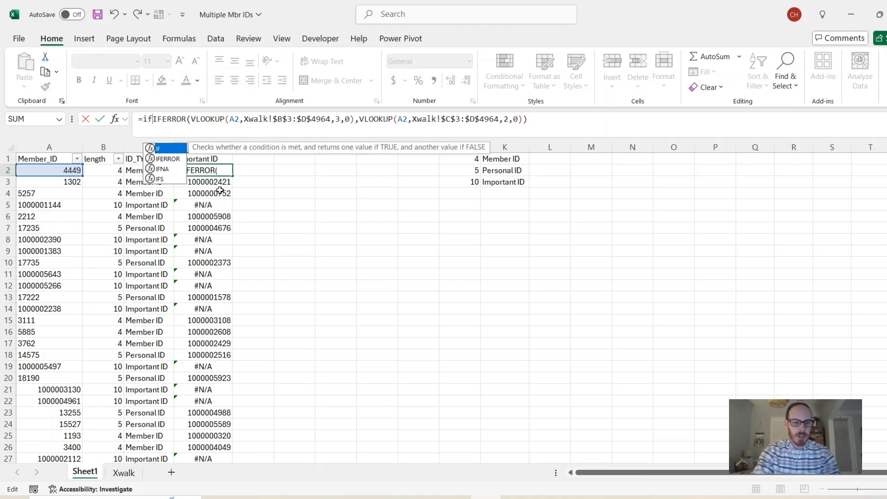
text(or()
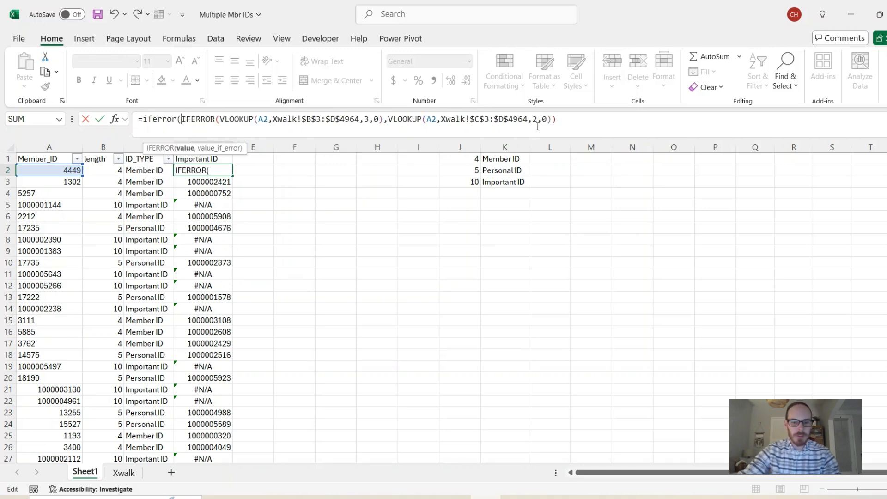
click(562, 120)
text(,)
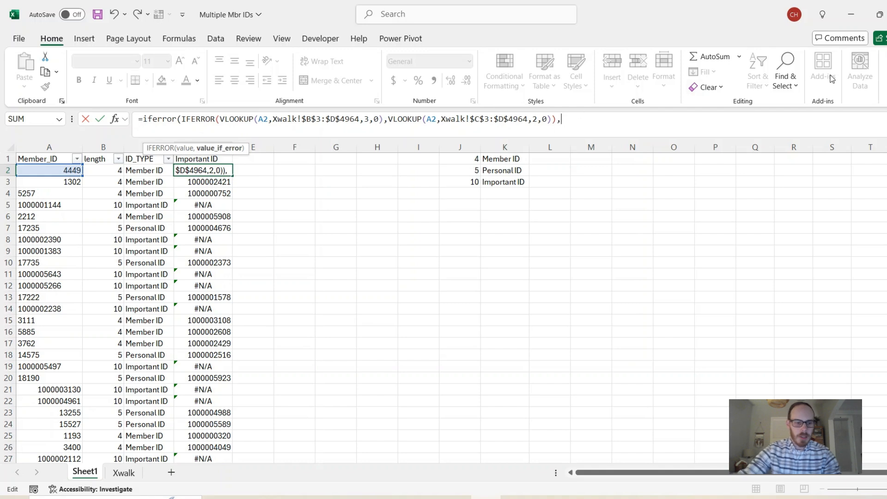
click(39, 170)
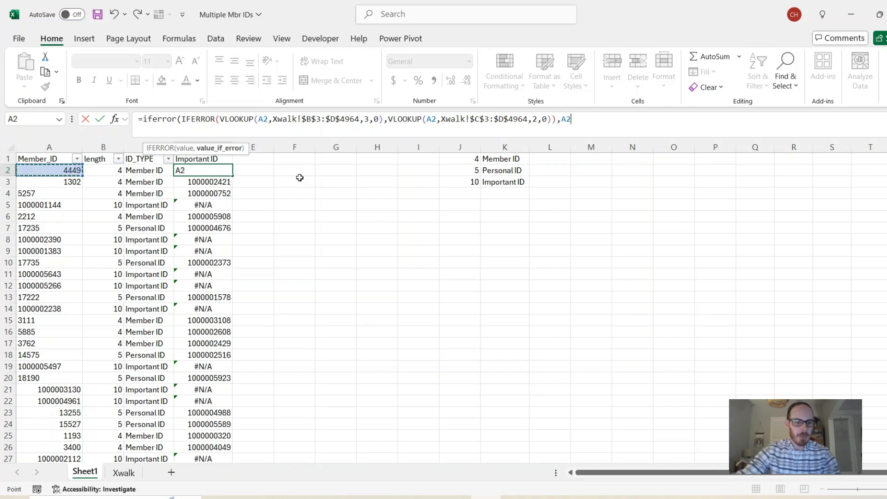
text())
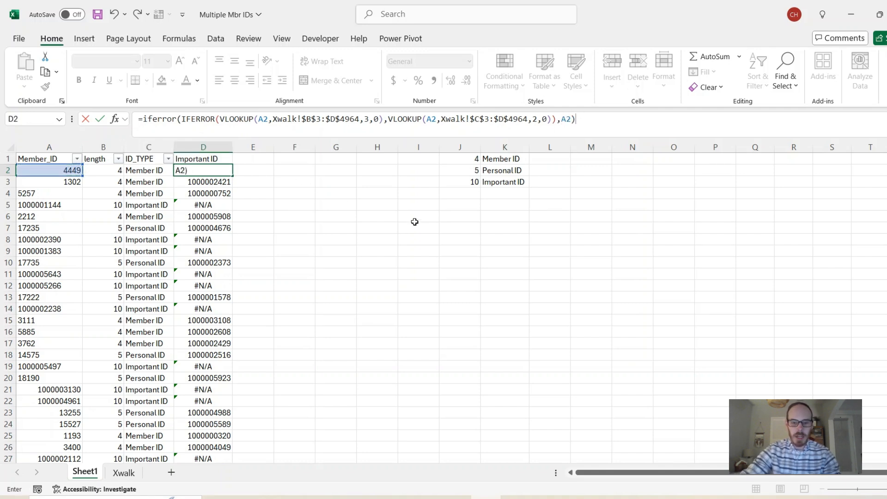
key(Return)
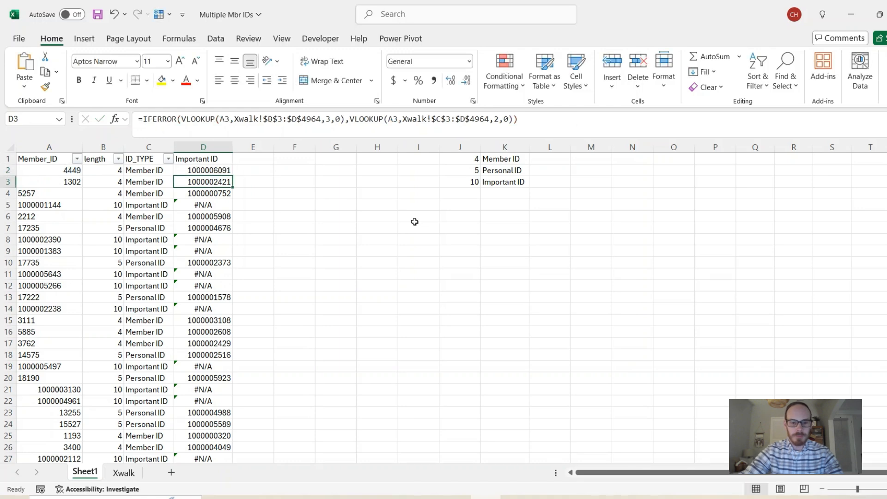
Fill the new D2 formula down column D and reapply the table filters so Important ID gets one.
click(221, 172)
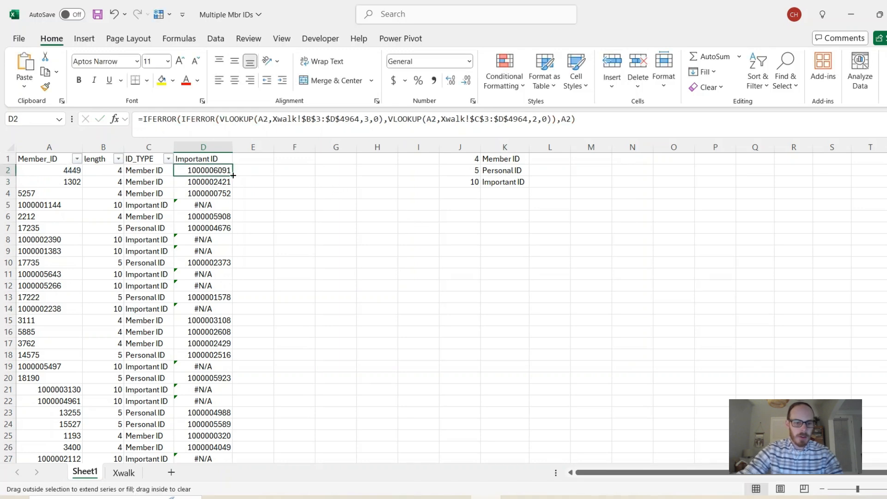
double_click(232, 175)
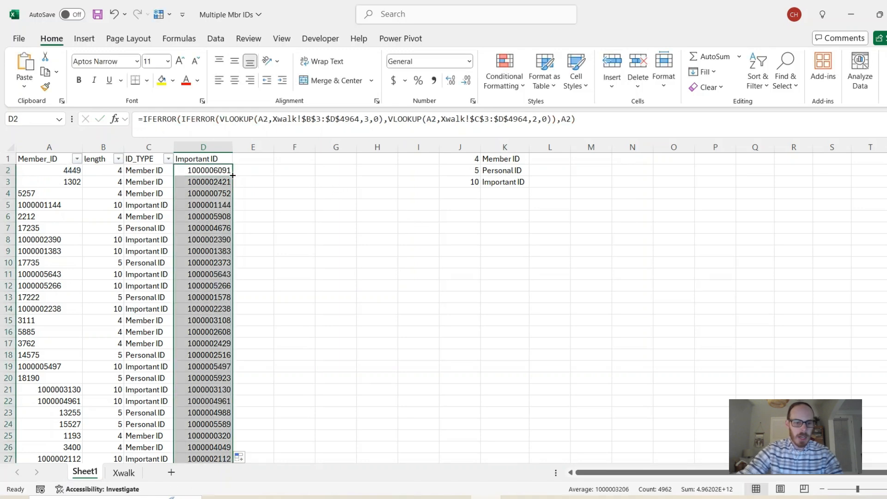
click(199, 159)
key(ctrl+shift+l)
key(ctrl+shift+l)
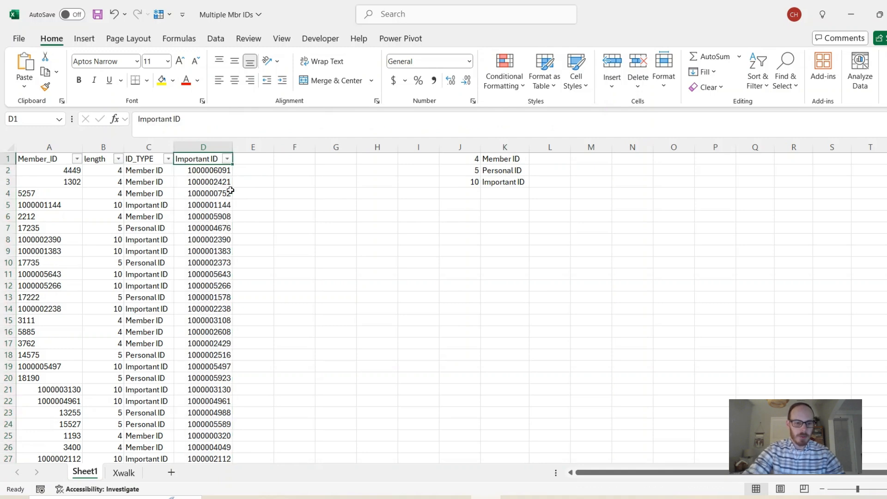
Search the Important ID filter list for #N/A values, then close the filter without applying it.
click(227, 159)
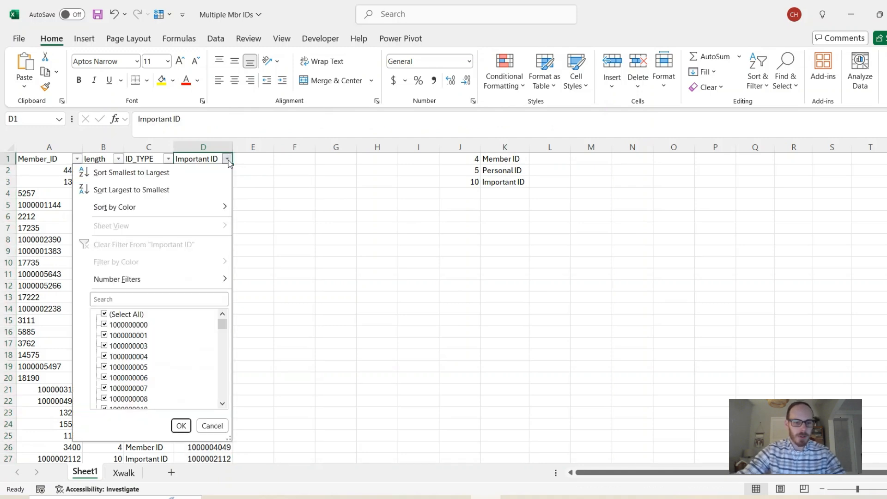
click(161, 299)
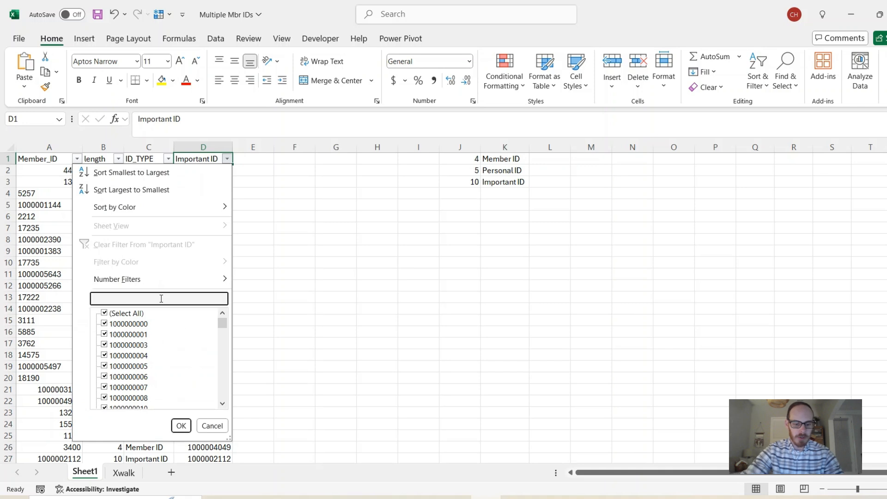
text(#)
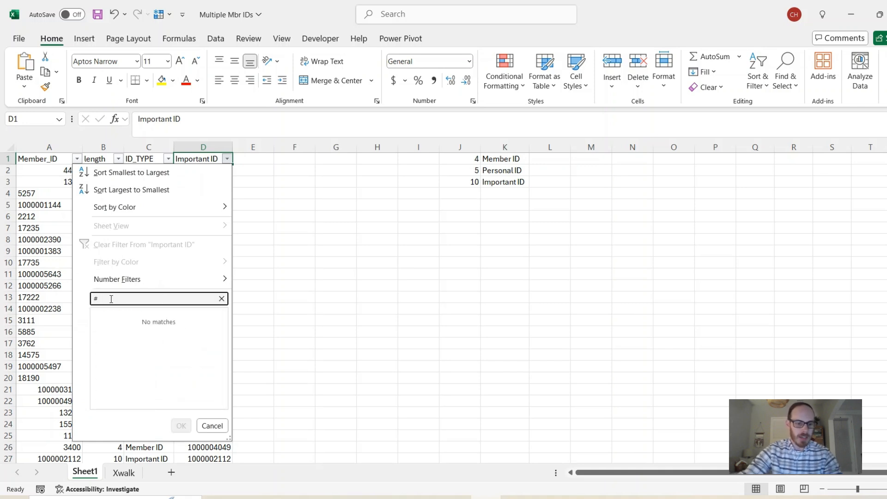
key(BackSpace)
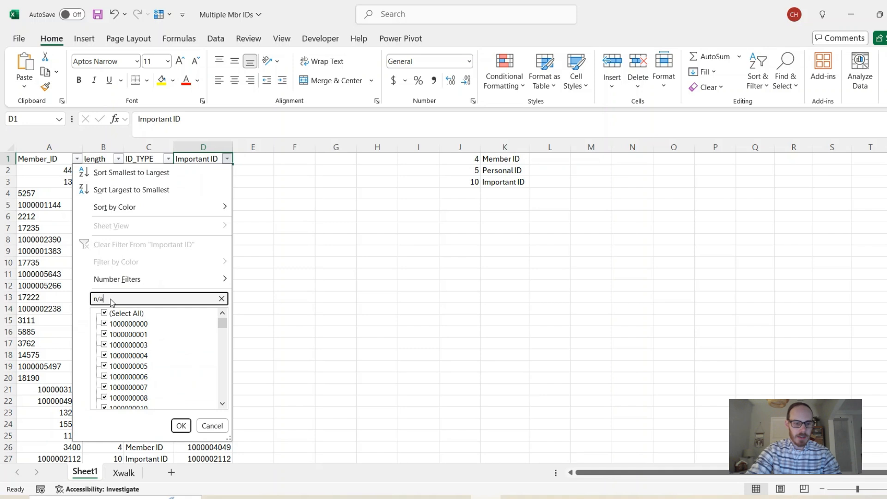
click(209, 427)
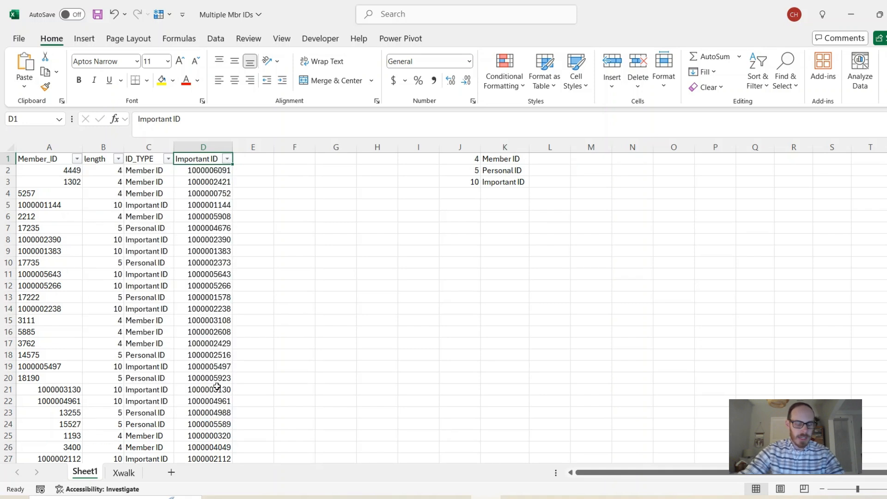
click(208, 205)
Add the header SQL in column E.
click(255, 160)
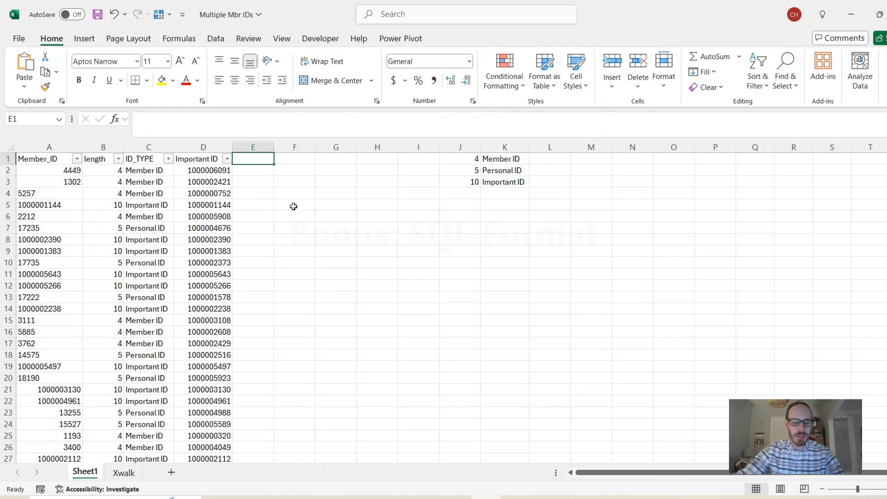
text(SQL)
key(Return)
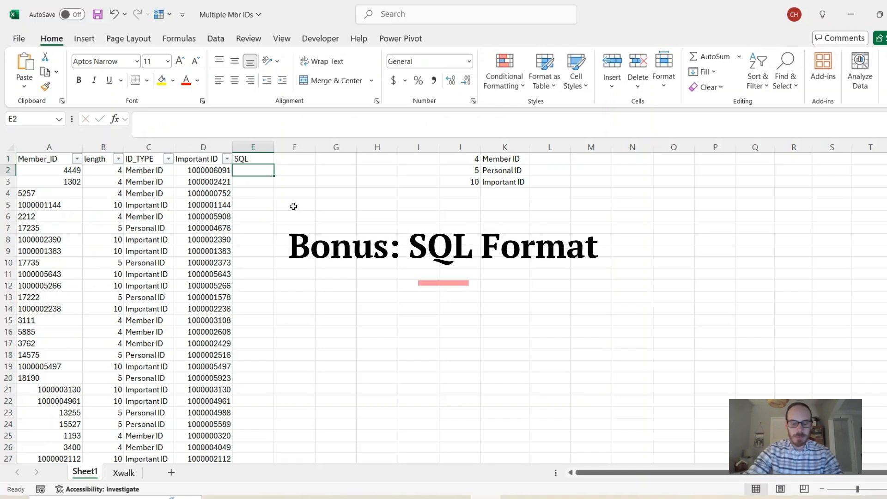
Enter a formula in E2 that wraps D2 in single quotes followed by a comma: ="'"&D2&"',".
text(=)
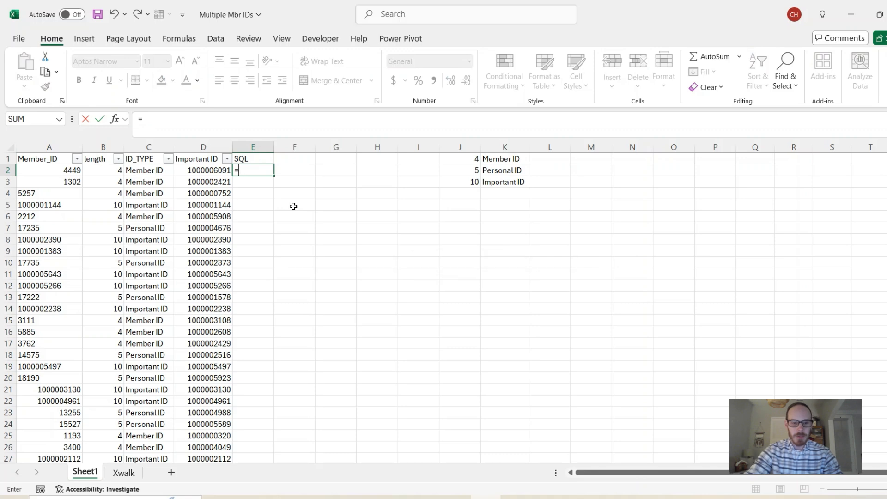
text(")
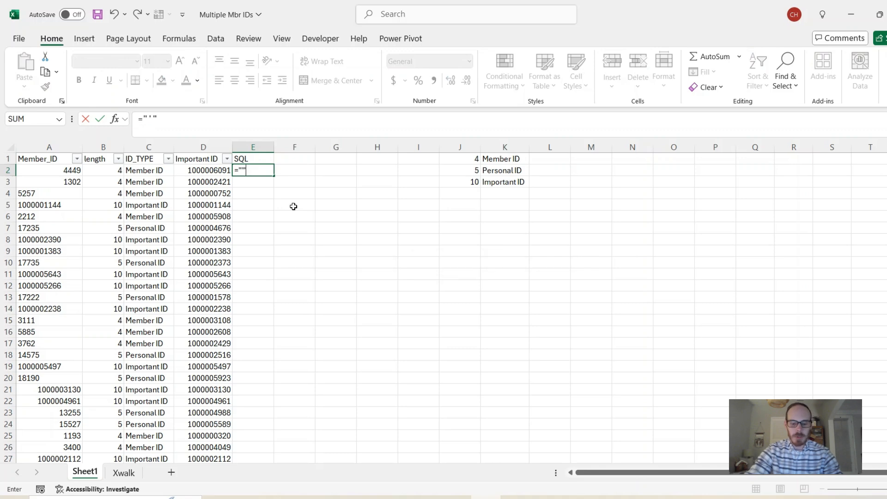
text('")
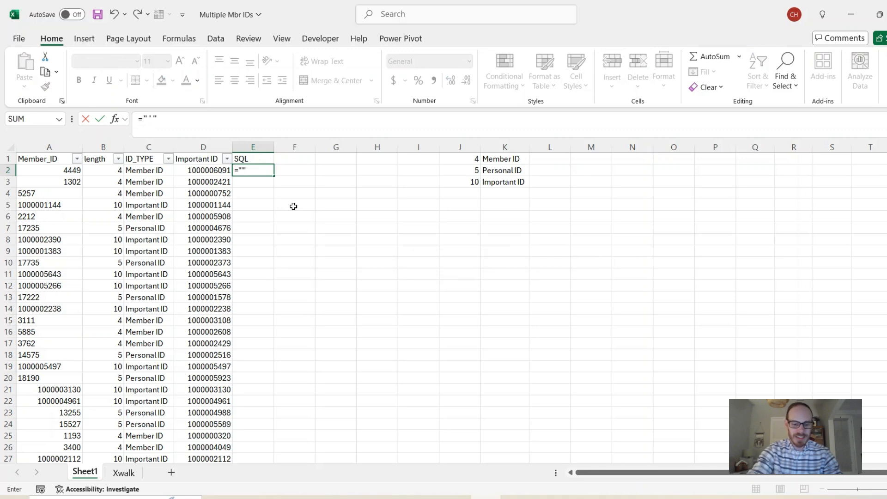
text(&)
key(Left)
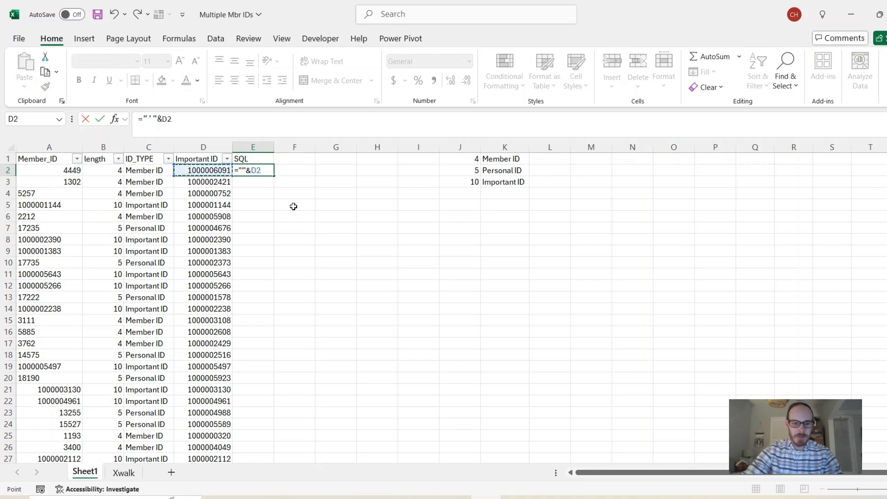
text(&"',)
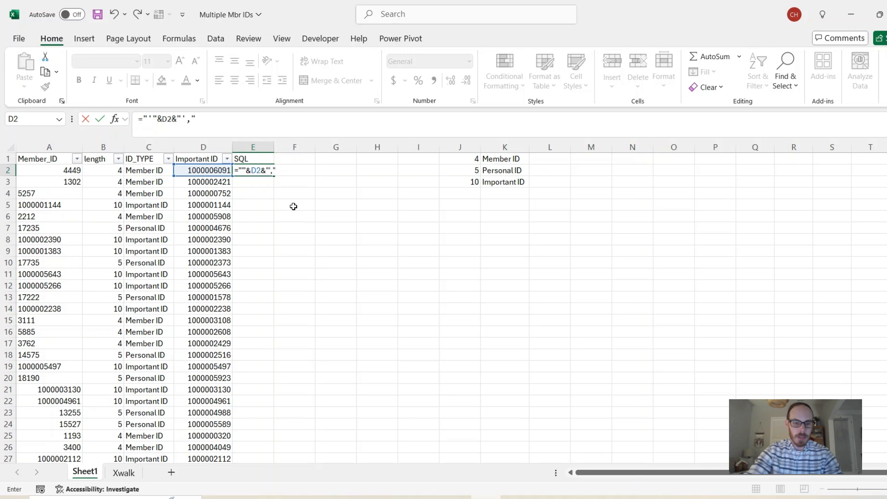
key(Return)
Fill the SQL formula down column E and widen the column to fit.
click(270, 171)
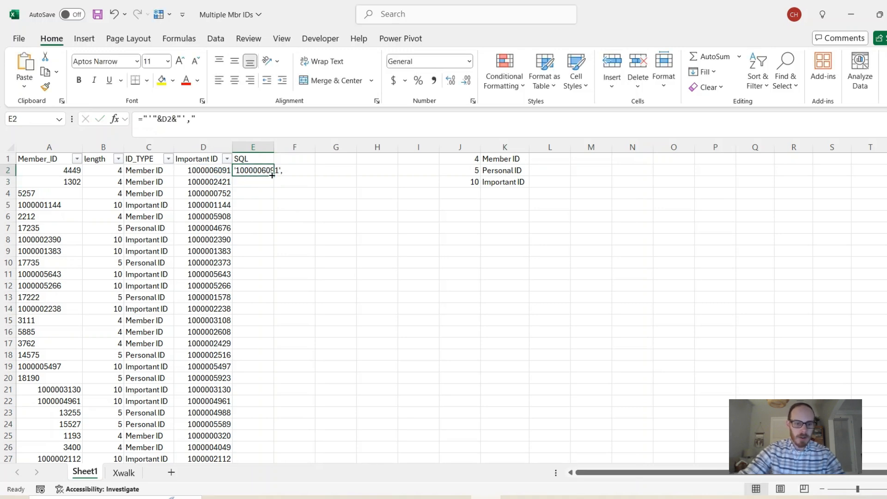
double_click(272, 175)
drag(274, 148, 301, 163)
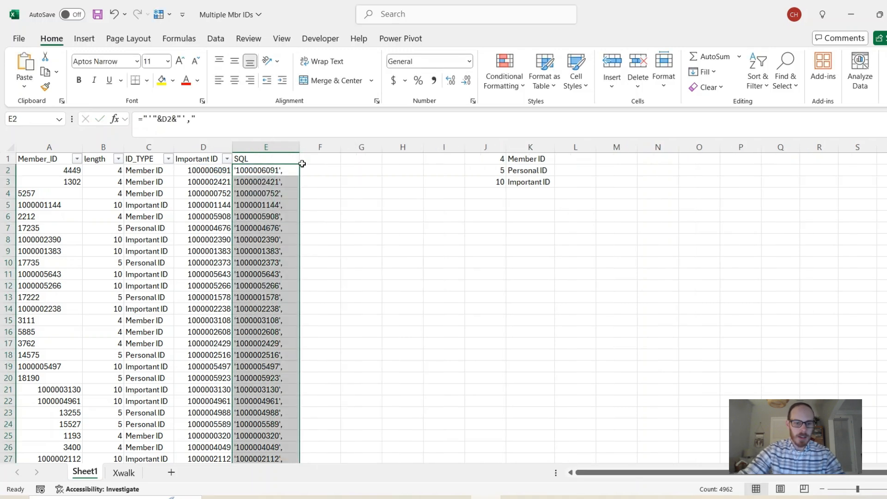